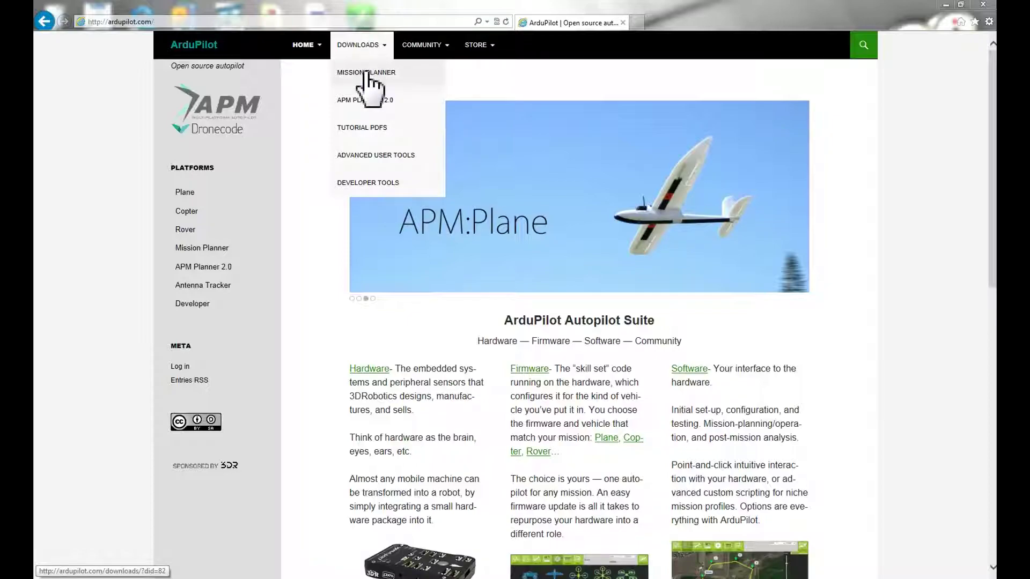
Step: Download the MissionPlanner Installer from ArduPilot's Downloads page, saving and running it
left_click(366, 73)
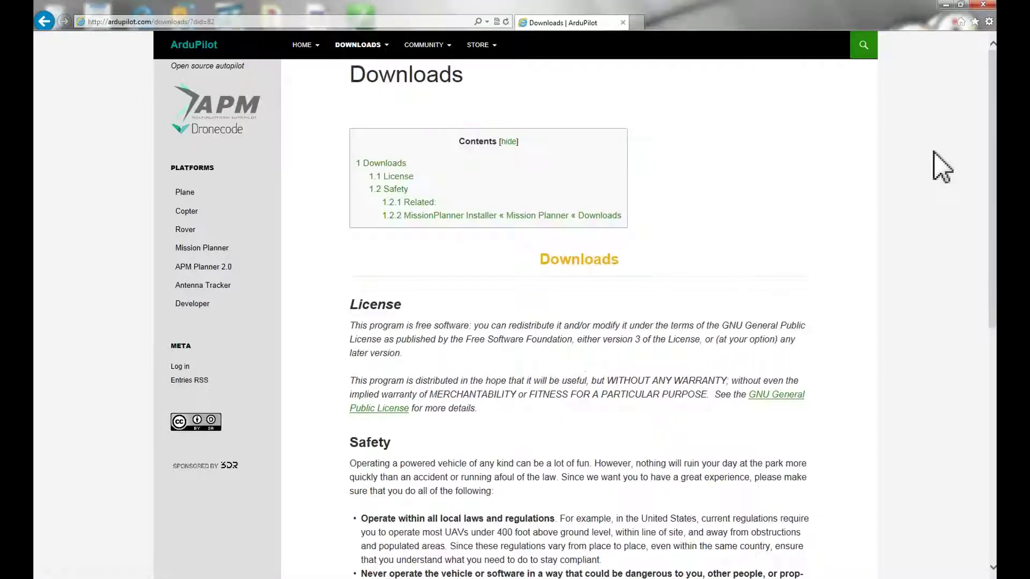
scroll(784, 450, "down", 8)
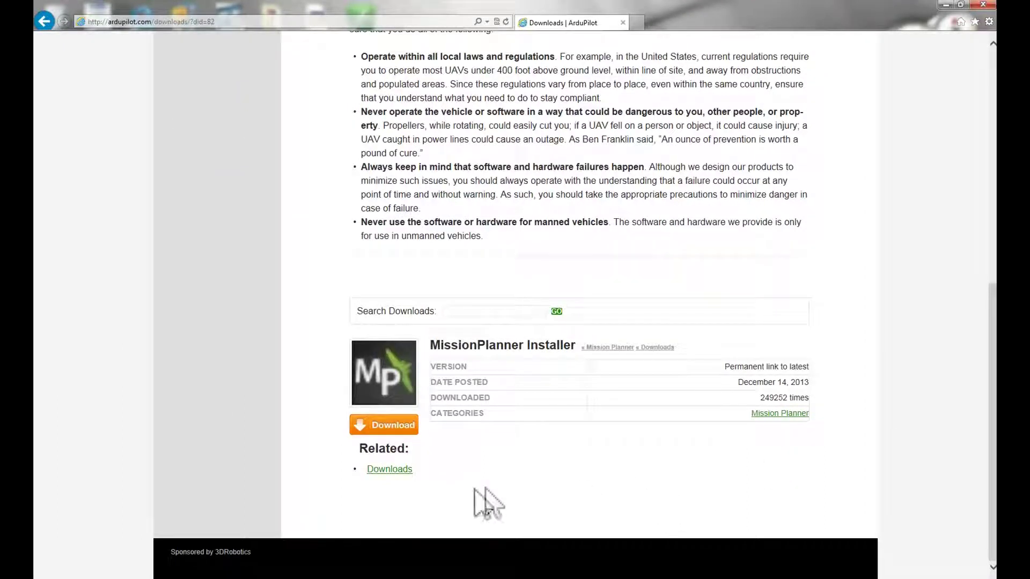
left_click(362, 425)
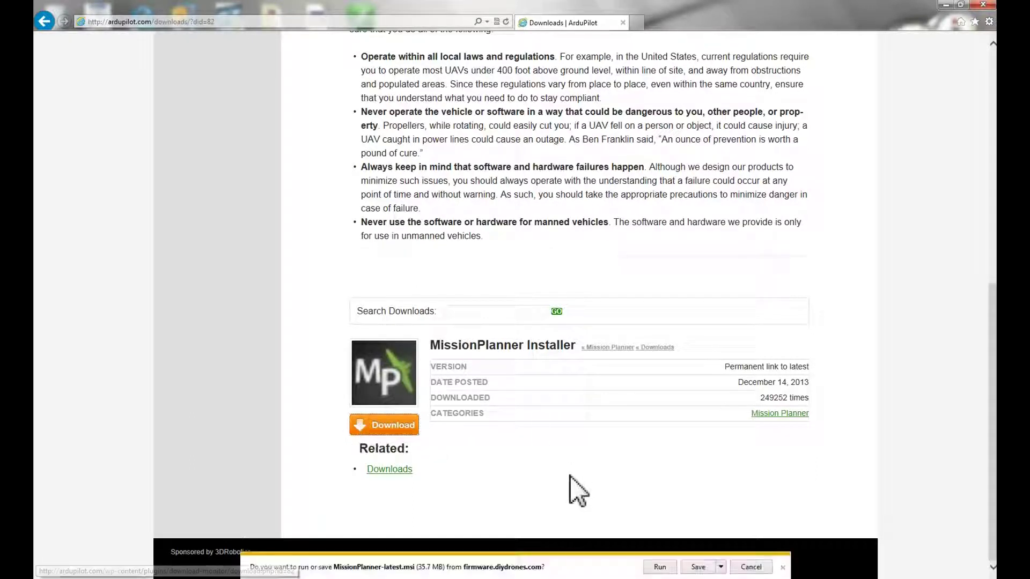
left_click(722, 567)
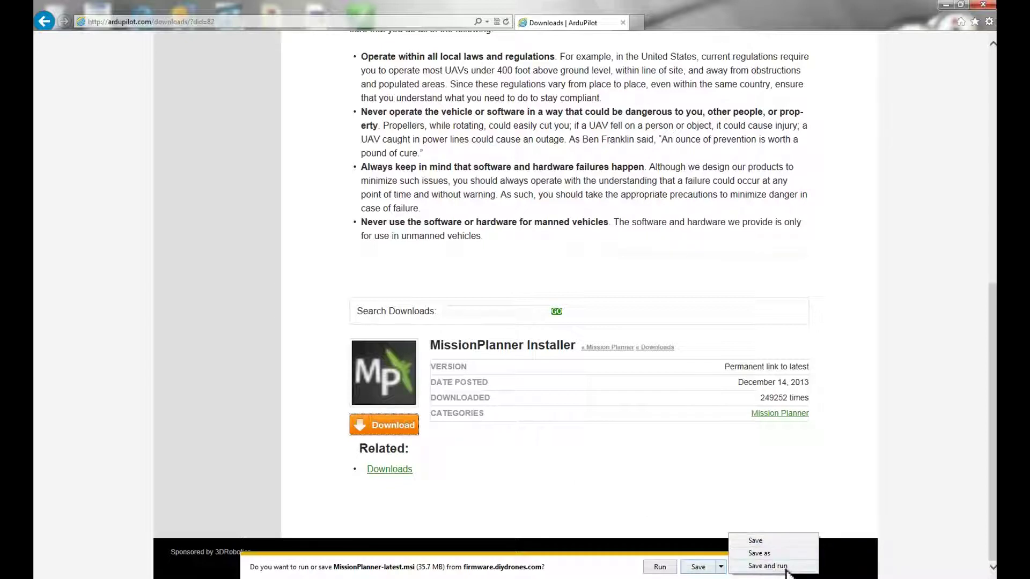
left_click(767, 566)
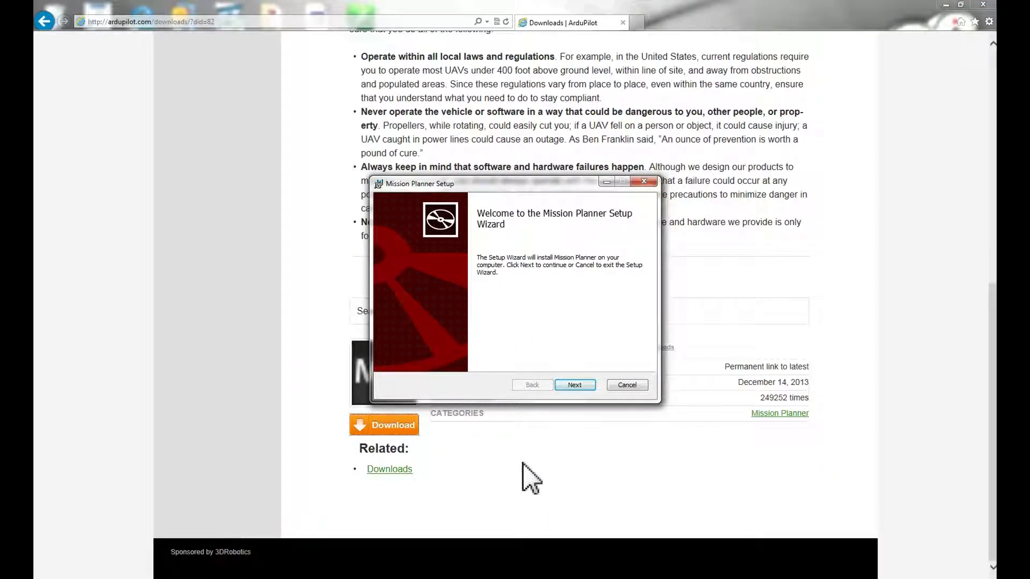
Step: Accept the license and install Mission Planner into the default C:\Program Files (x86)\Mission Planner\ folder
left_click(575, 386)
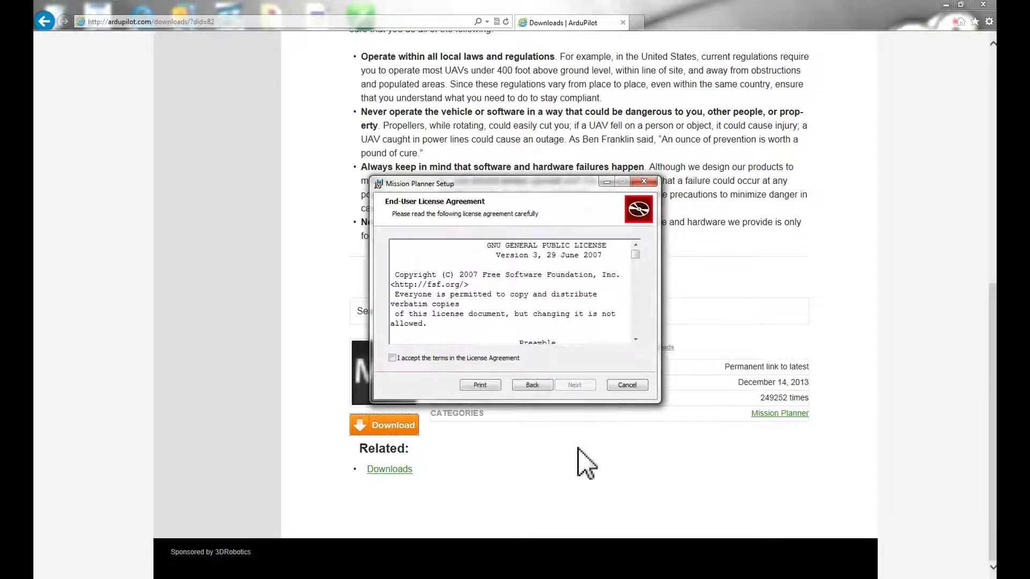
left_click(392, 358)
left_click_drag(635, 256, 638, 336)
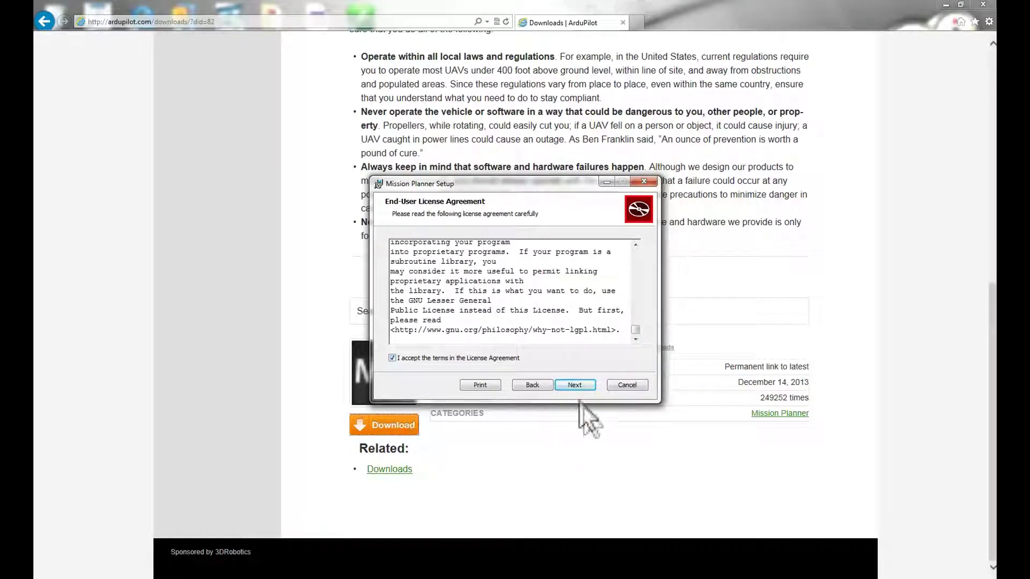
left_click(575, 386)
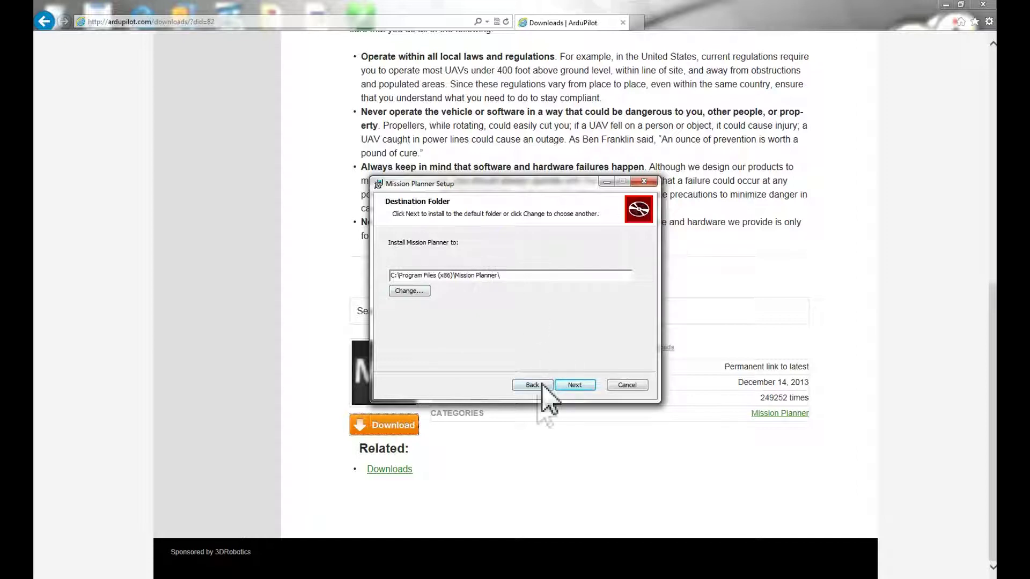
left_click(575, 385)
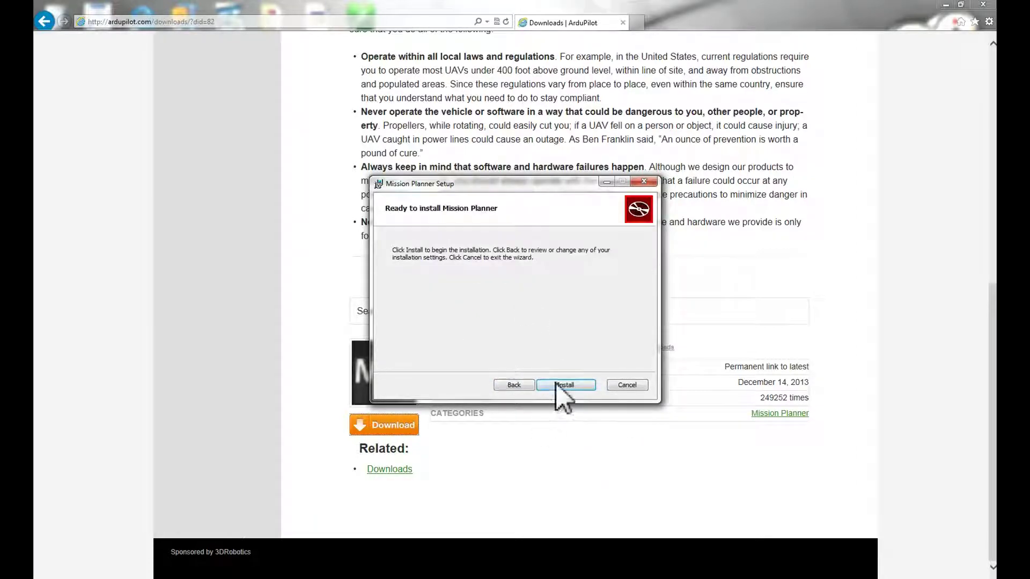
left_click(566, 386)
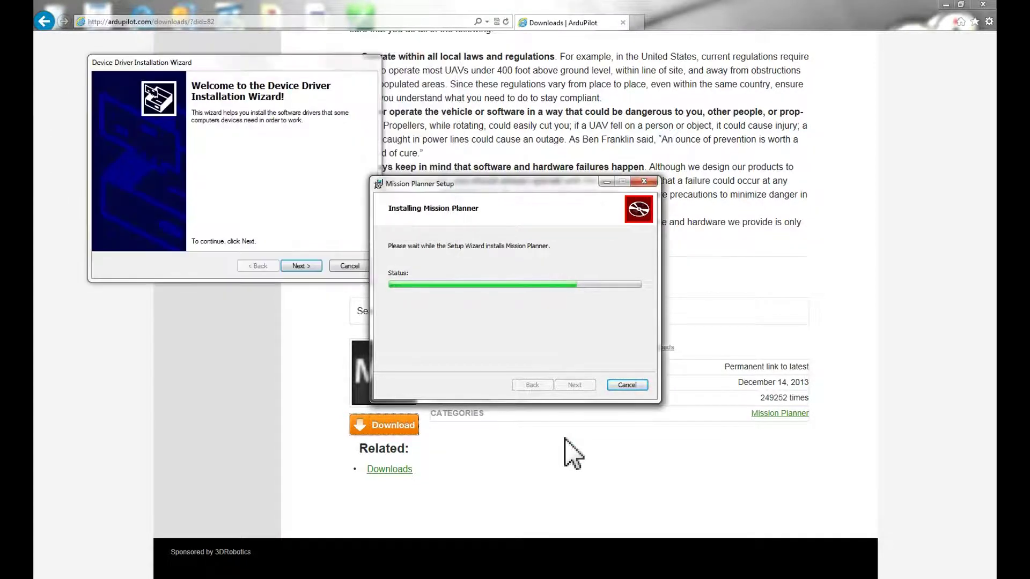
Step: Install the board drivers through the Device Driver Installation Wizard
left_click(224, 66)
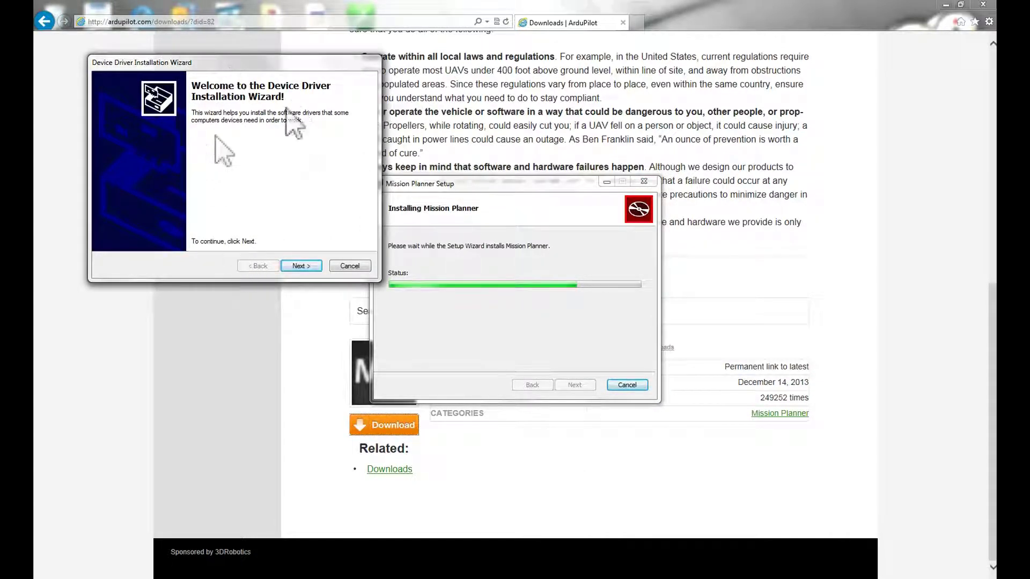
left_click(300, 267)
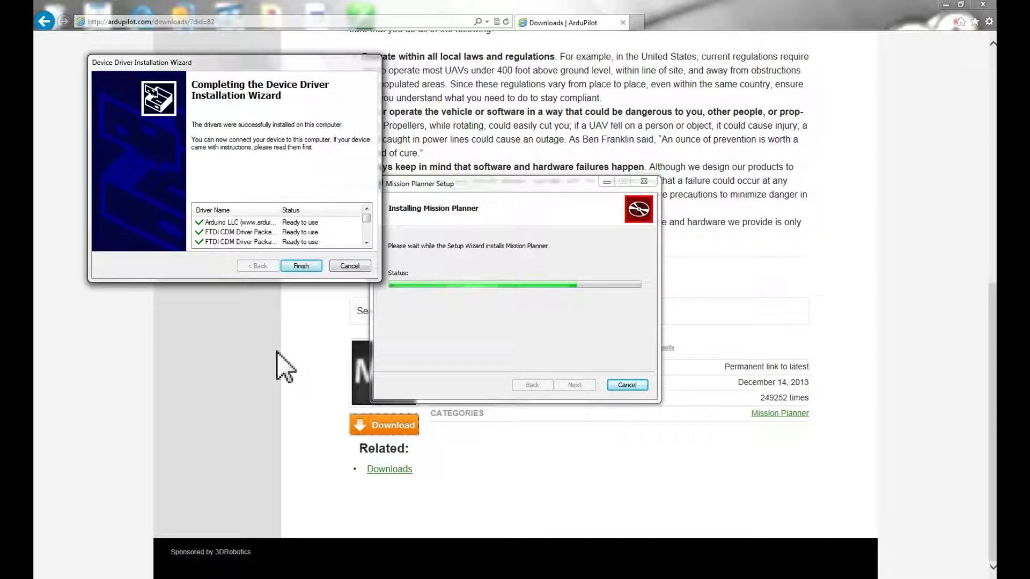
scroll(368, 224, "down", 1)
scroll(368, 223, "down", 2)
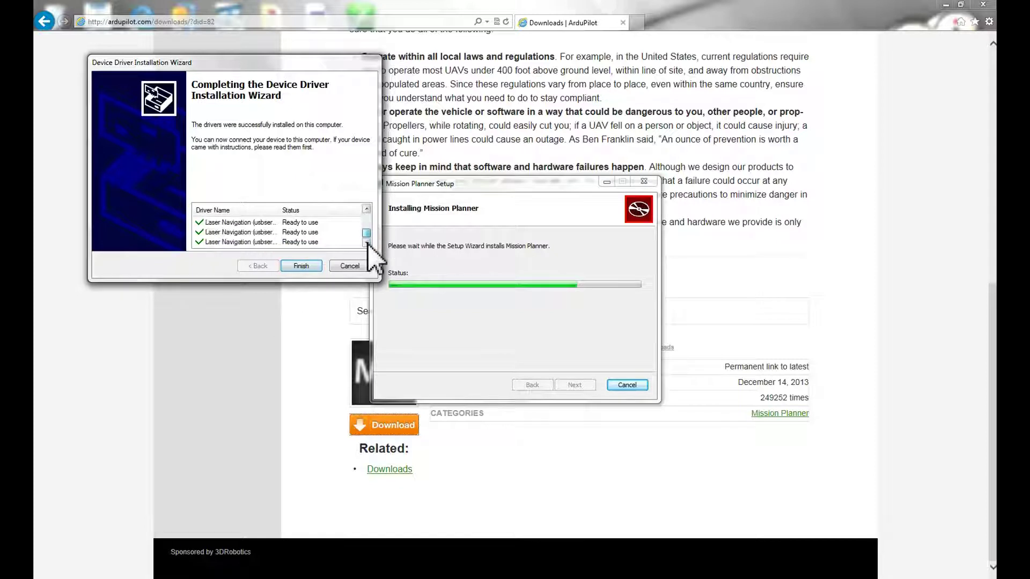
left_click(301, 267)
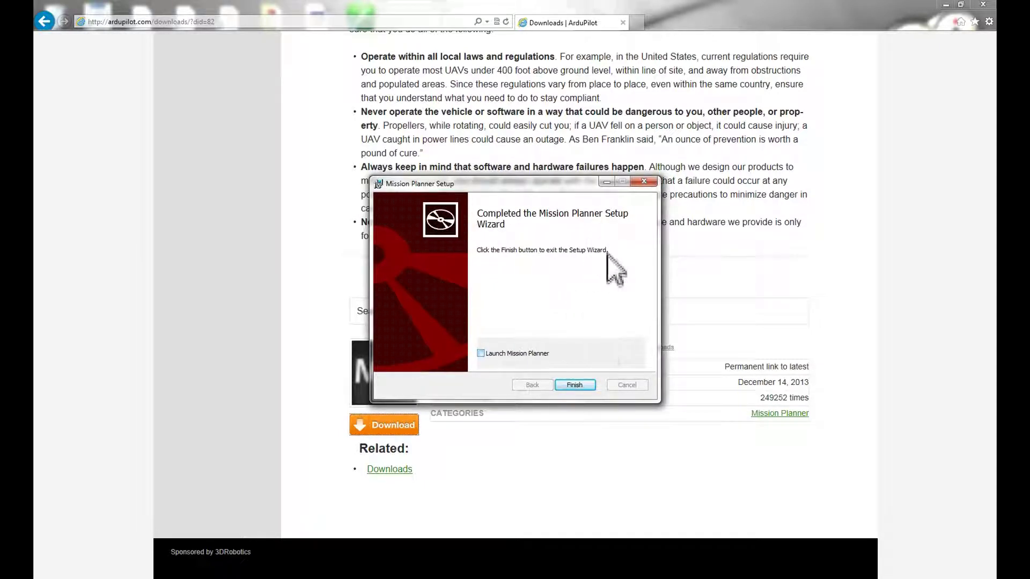
Step: Finish Mission Planner setup with Launch Mission Planner ticked, then minimize the browser
left_click(480, 354)
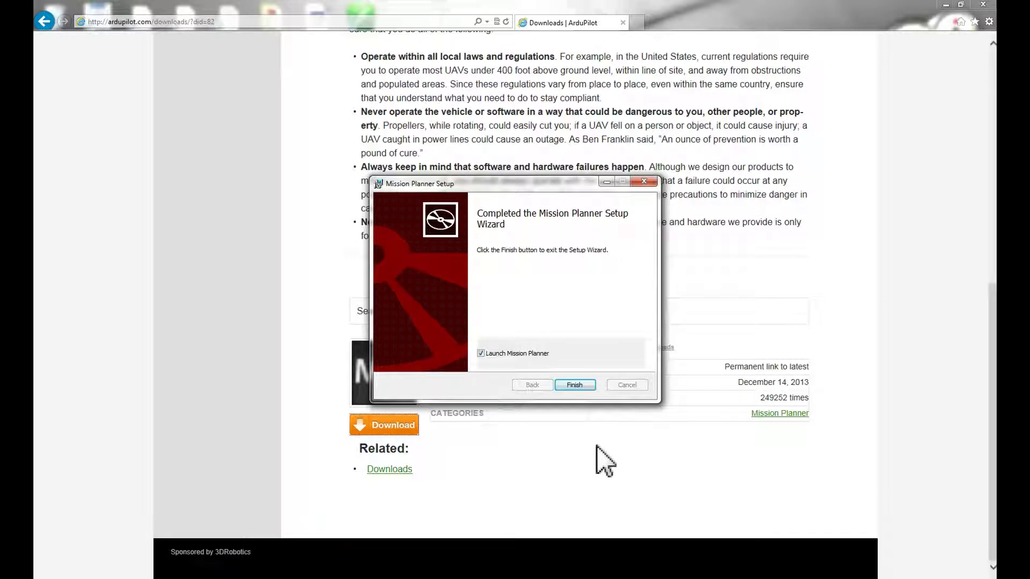
left_click(575, 386)
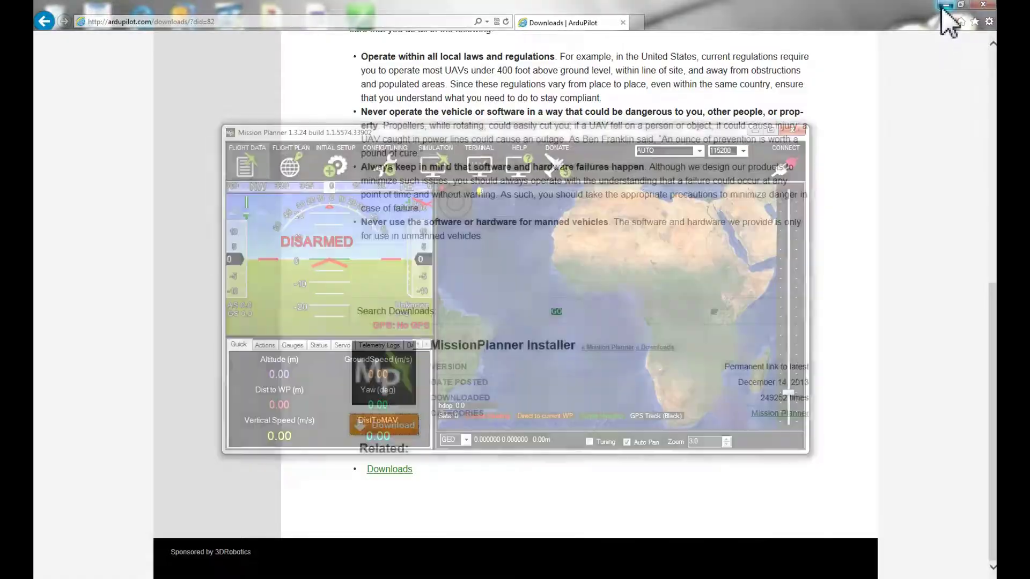
left_click(946, 6)
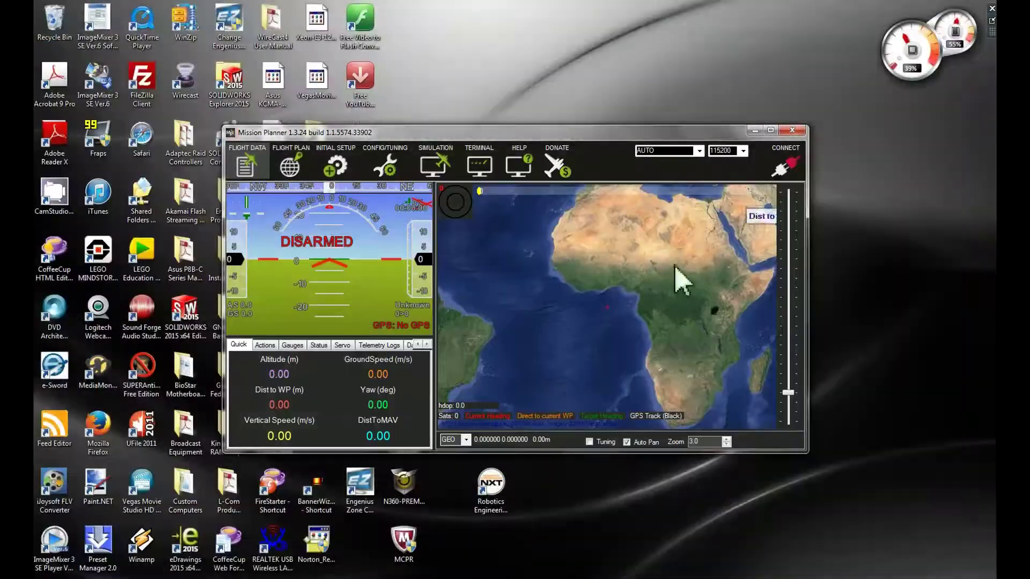
Step: Maximize the Mission Planner window and load the Install Firmware page
left_click(771, 132)
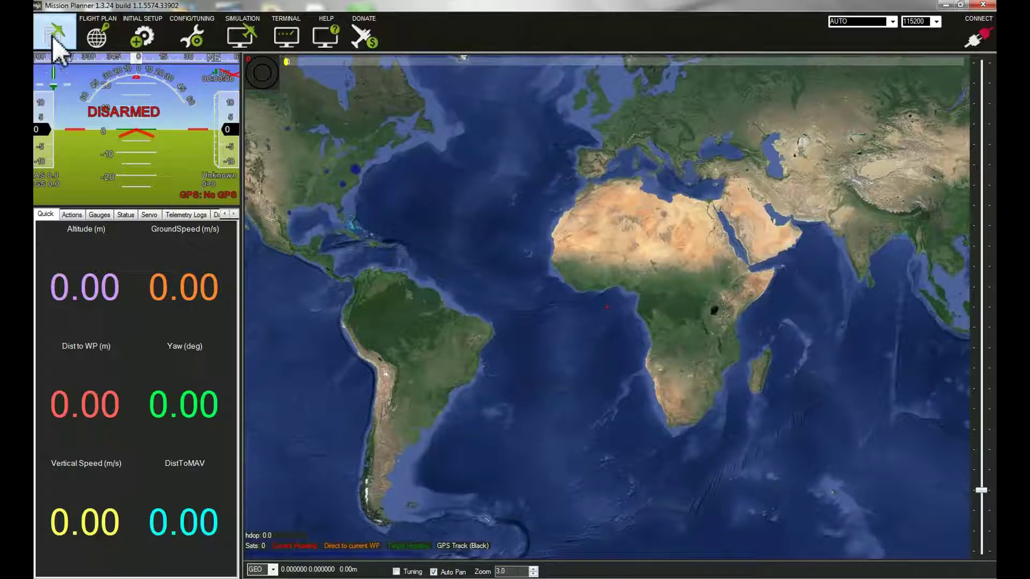
left_click(151, 47)
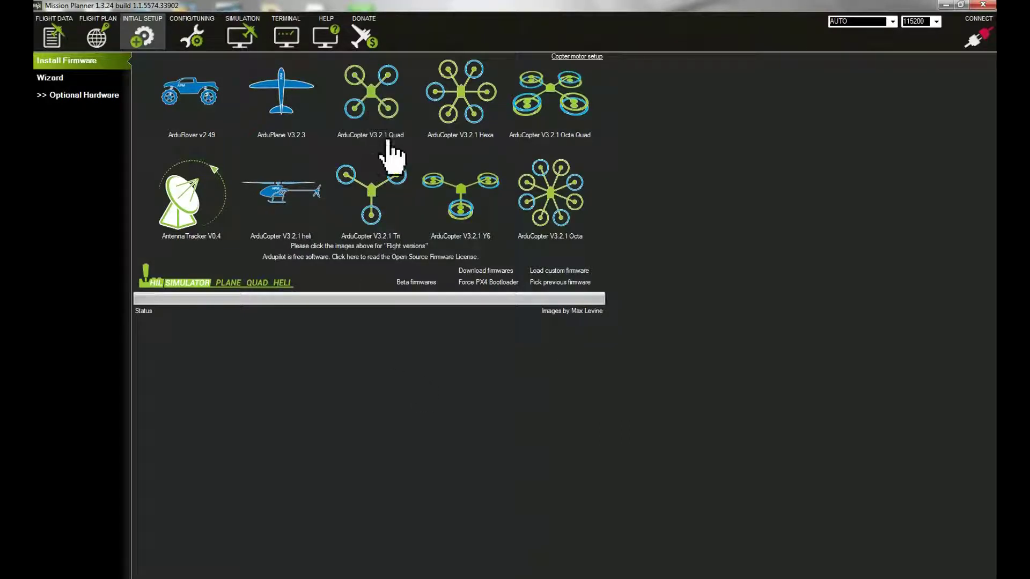
Step: Select the ArduCopter V3.2.1 Quad firmware and confirm uploading it
left_click(379, 99)
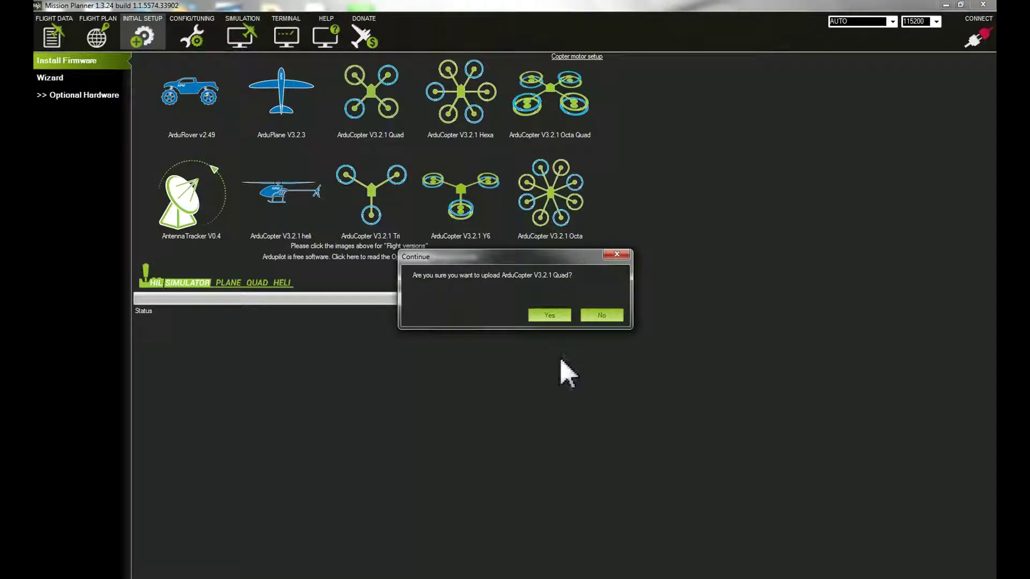
left_click(553, 319)
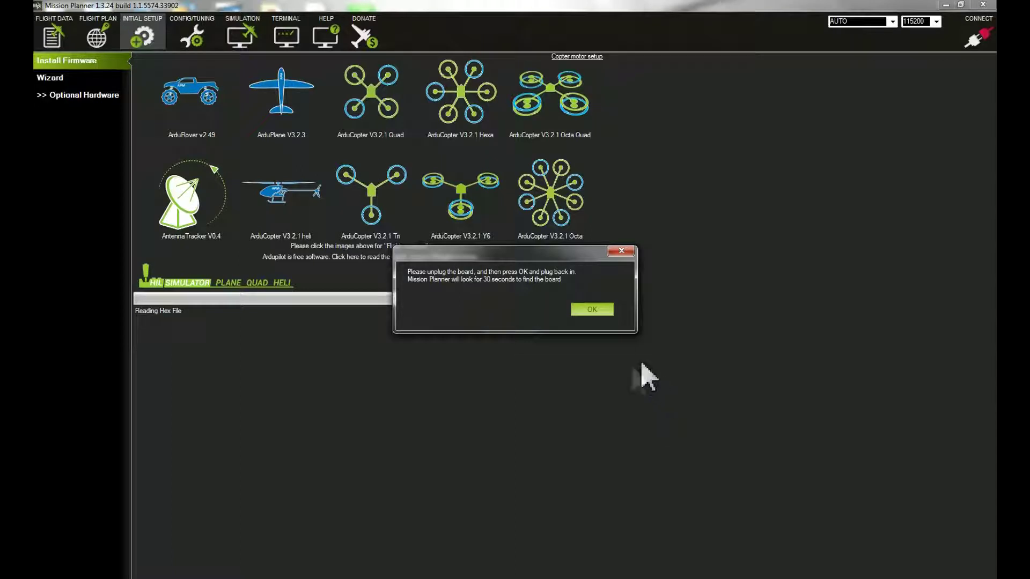
Step: Acknowledge the replug prompt and dismiss the 'No Response from board' upload error
left_click(588, 316)
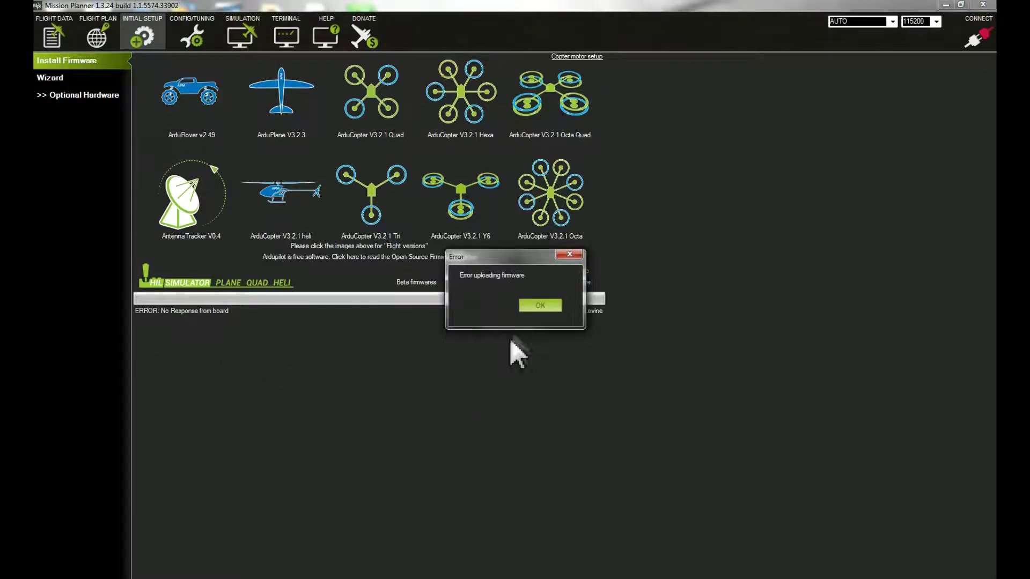
left_click(539, 305)
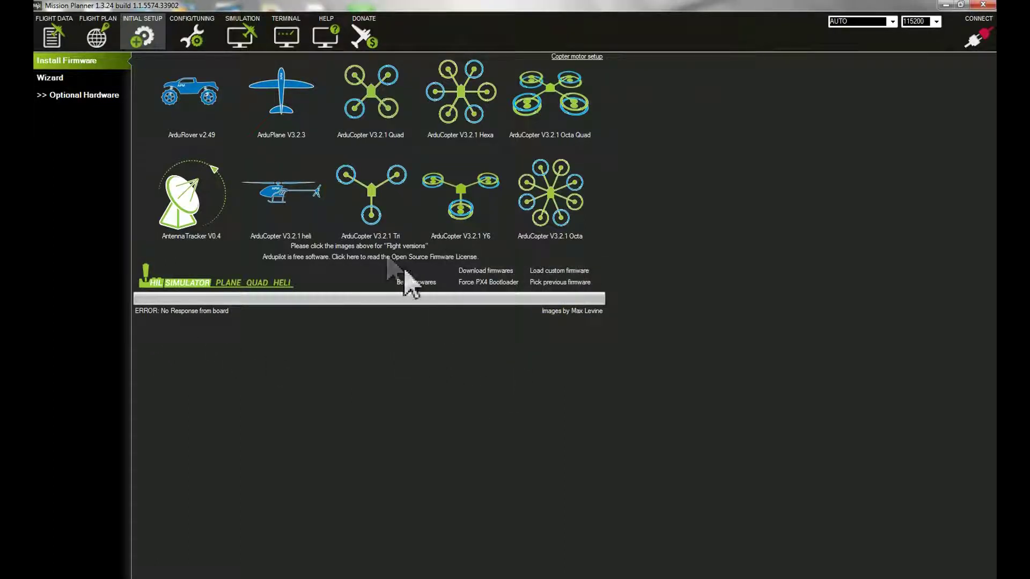
Step: Retry flashing ArduCopter V3.2.1 Quad, confirming and acknowledging the board replug prompt
left_click(379, 110)
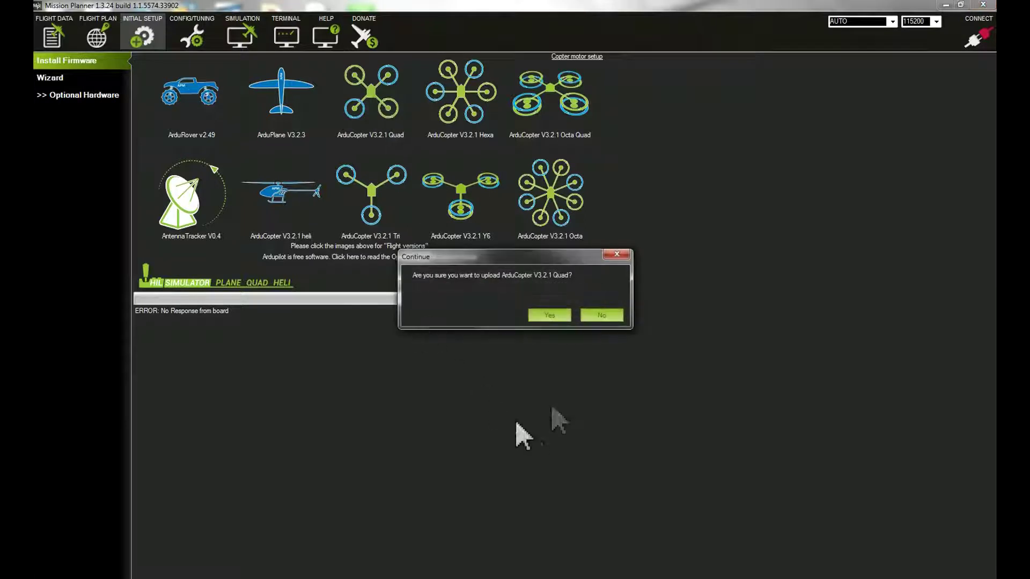
left_click(542, 319)
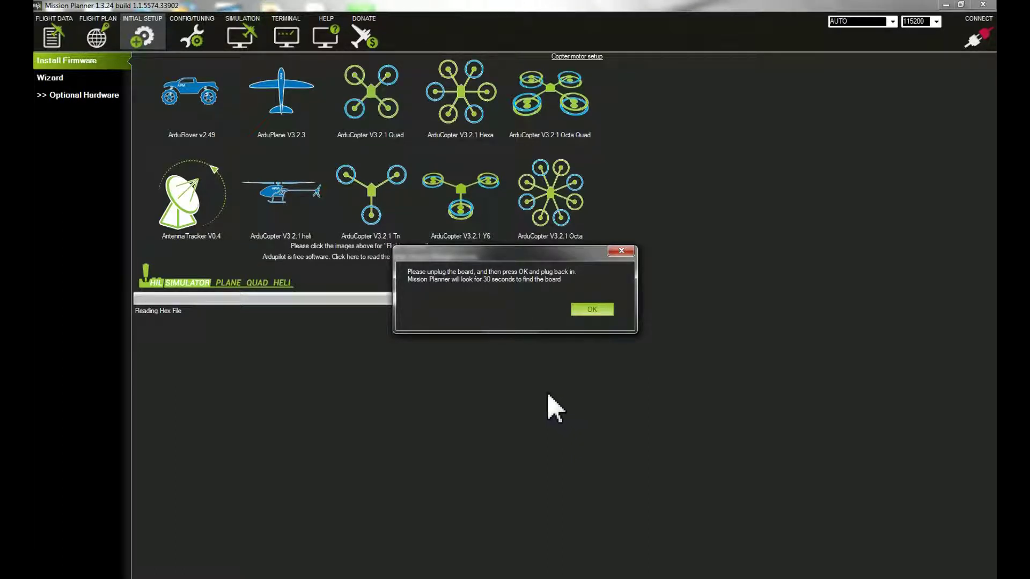
left_click(586, 313)
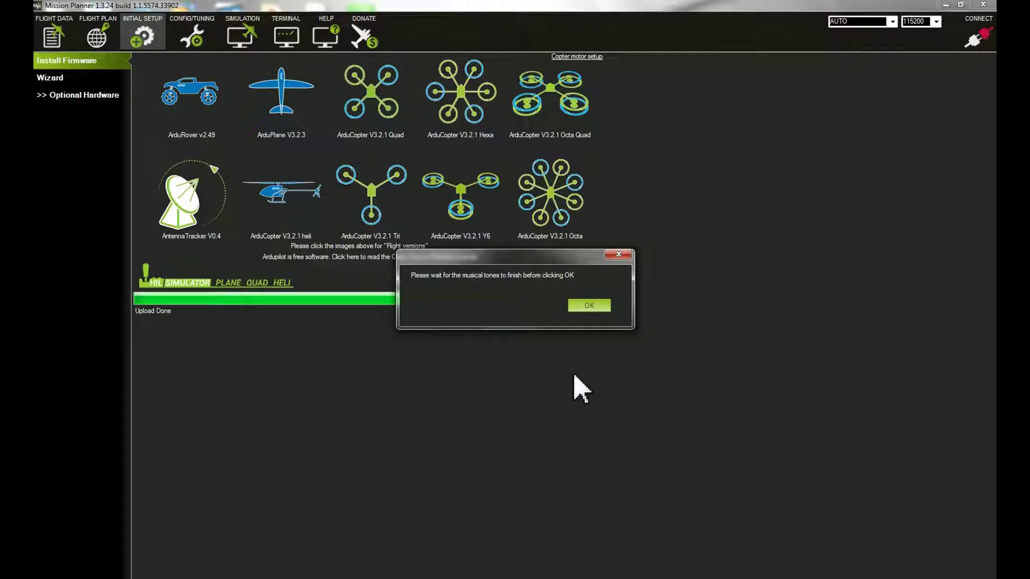
Step: Dismiss the musical-tones and compass recalibration notices, then launch the Setup Wizard
left_click(588, 313)
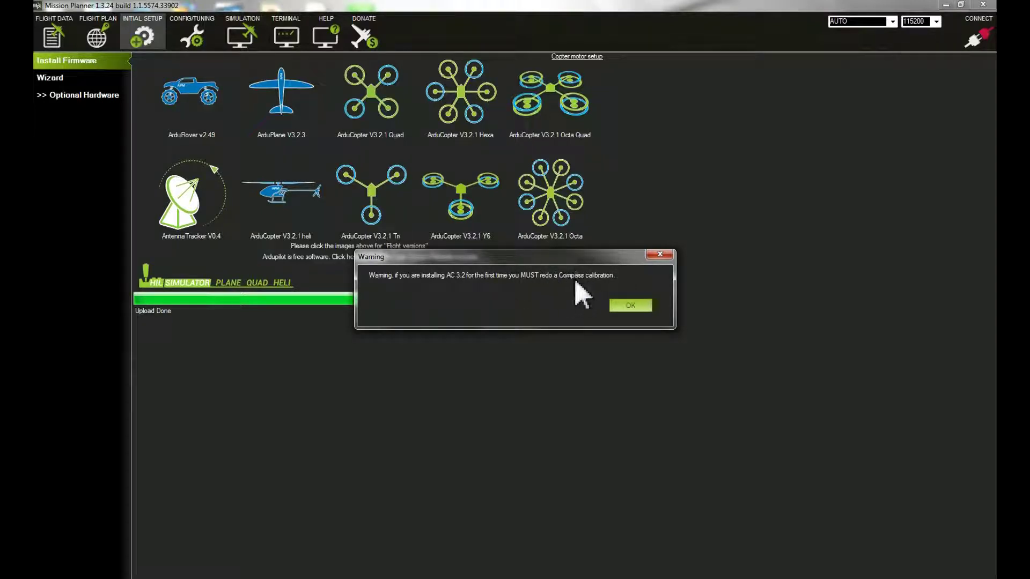
left_click(628, 309)
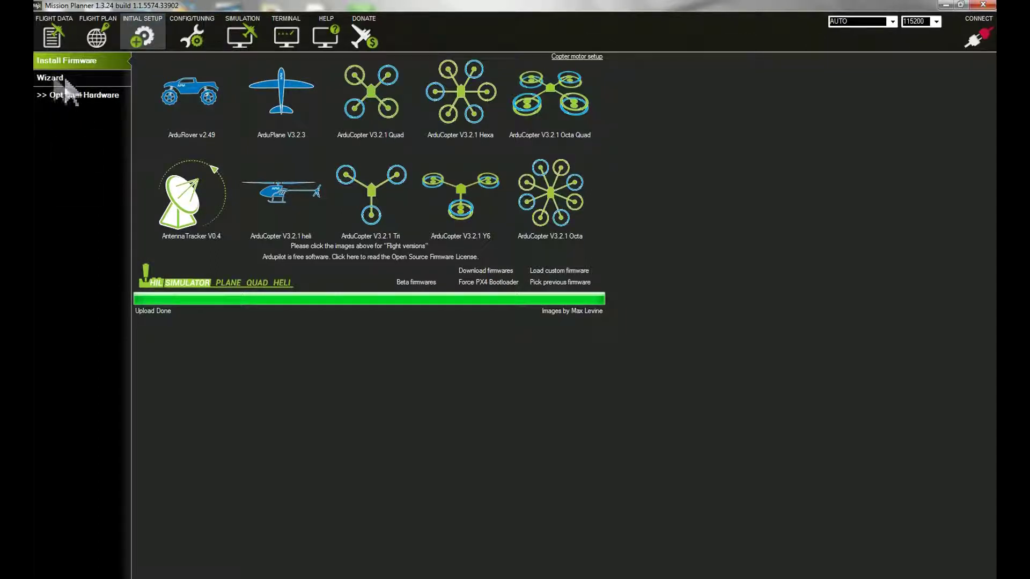
left_click(46, 81)
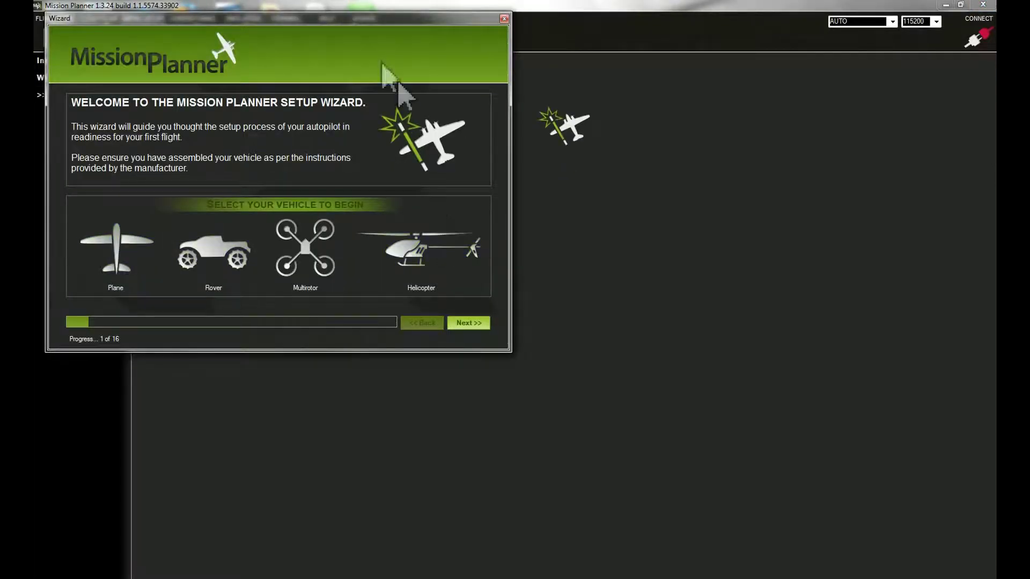
Step: Choose Multirotor as the vehicle type and the quad X frame in the wizard
left_click_drag(365, 18, 623, 151)
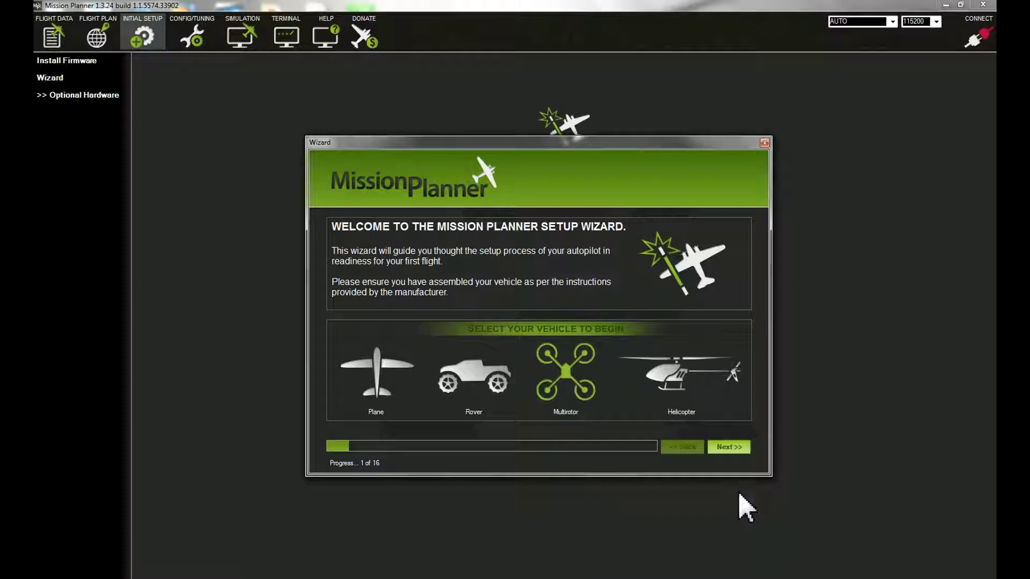
left_click(729, 447)
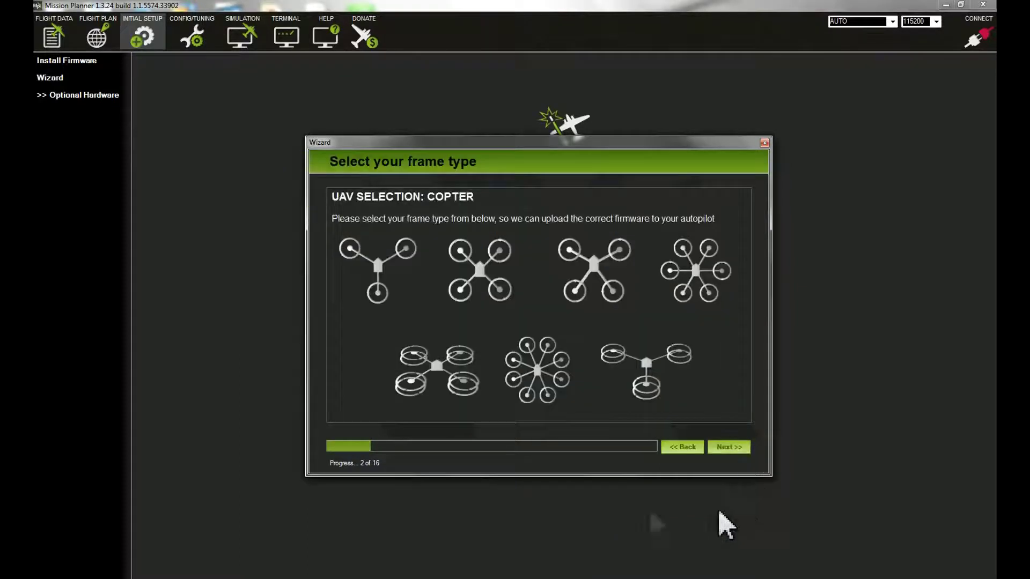
left_click(484, 277)
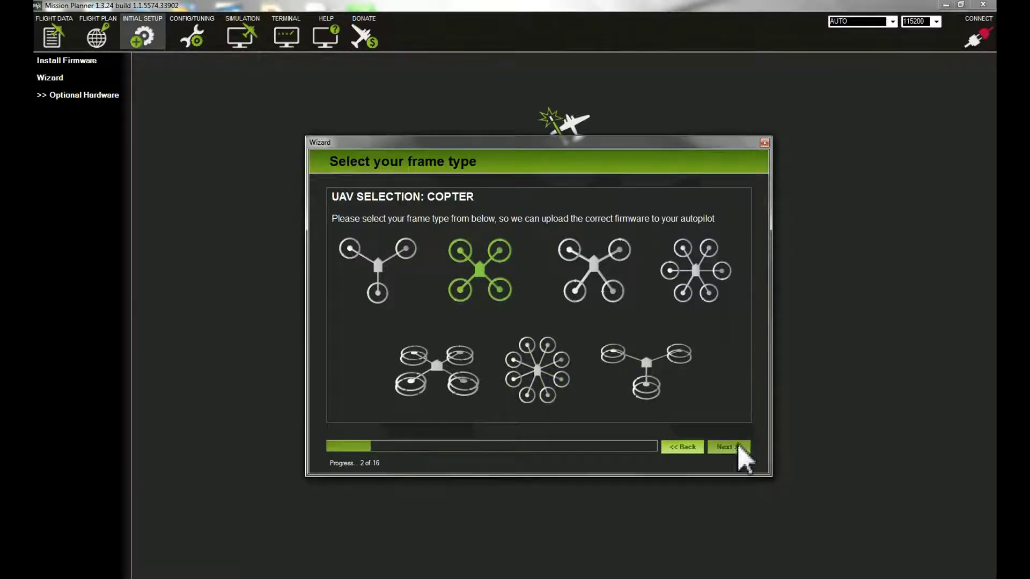
left_click(733, 447)
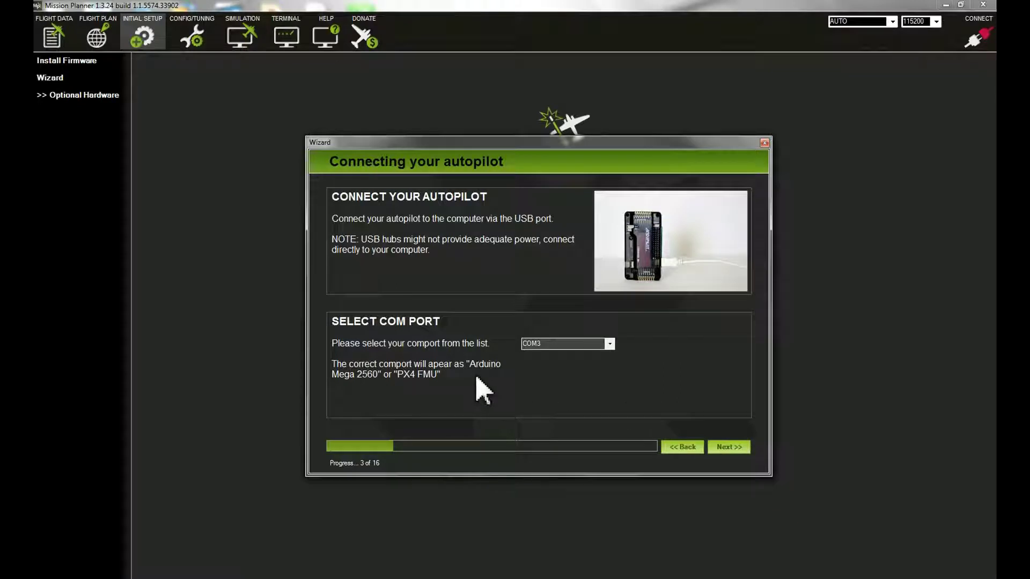
Step: Connect on COM3 PX4 FMU, acknowledging the replug and no-upload-needed messages
left_click(611, 347)
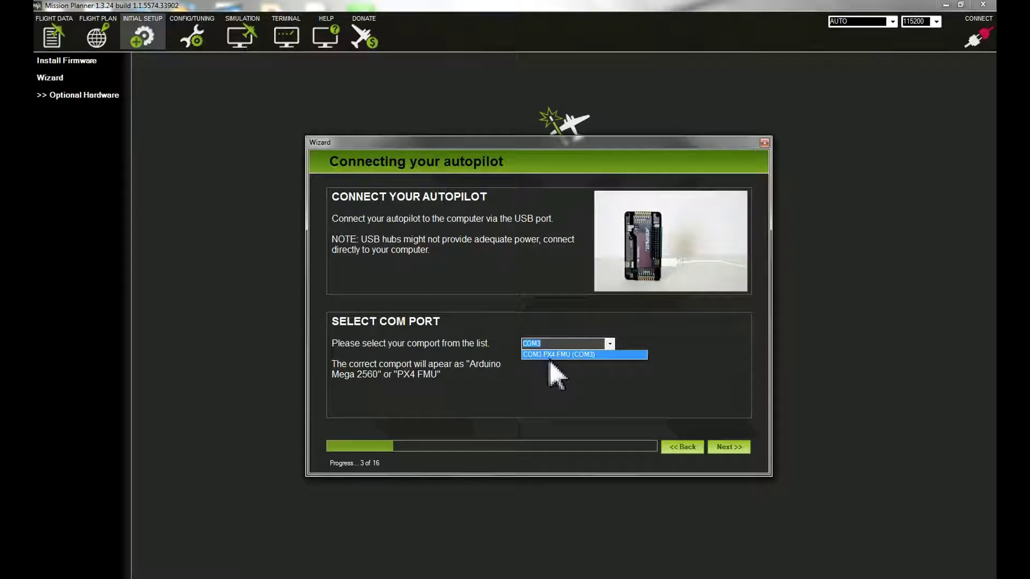
left_click(578, 356)
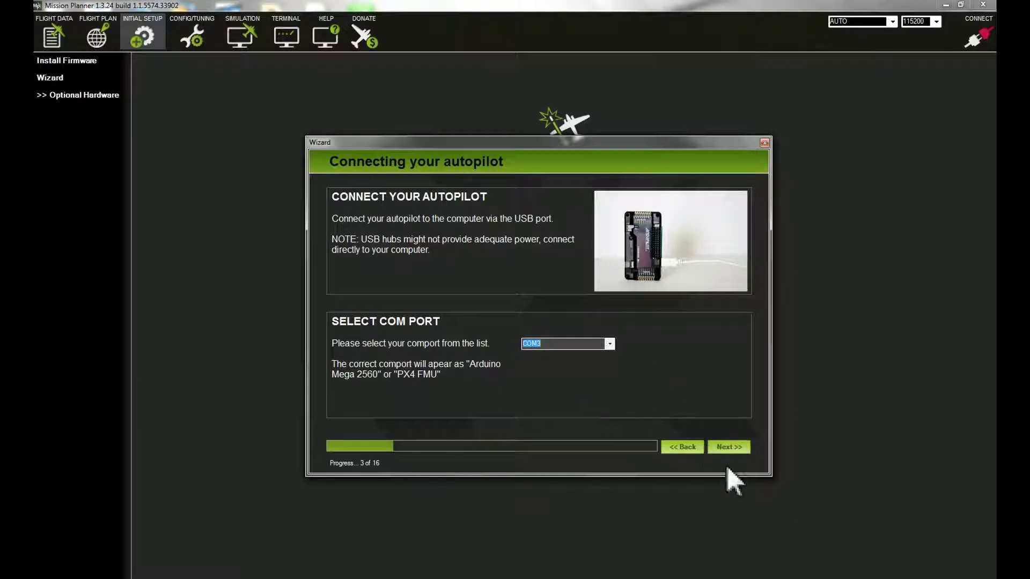
left_click(732, 449)
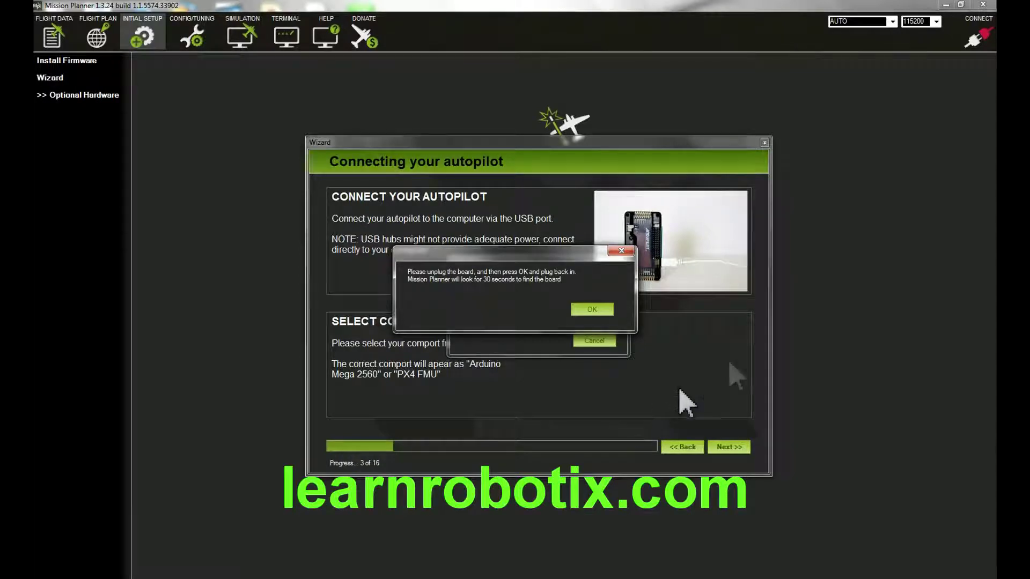
left_click(592, 310)
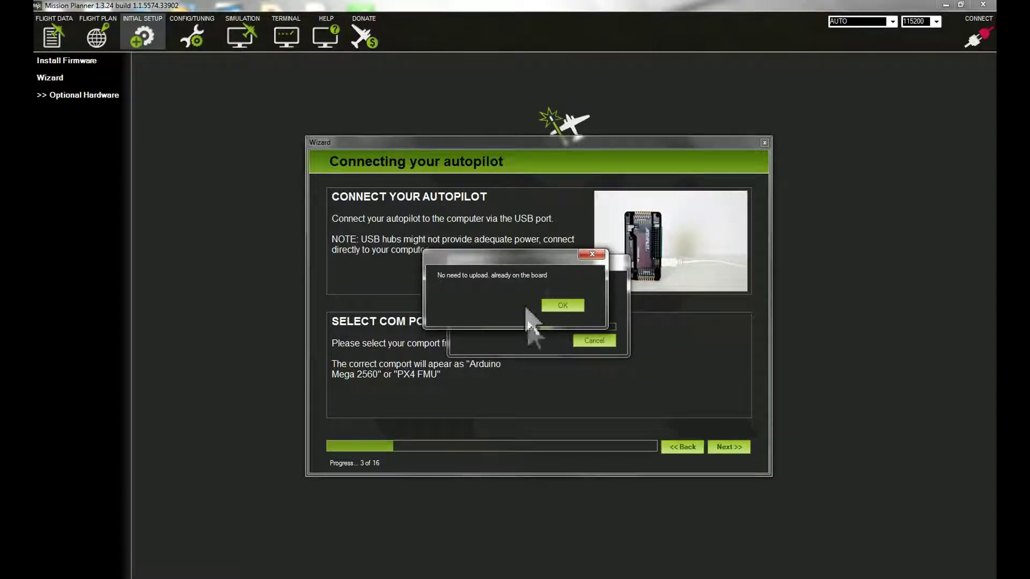
left_click(572, 310)
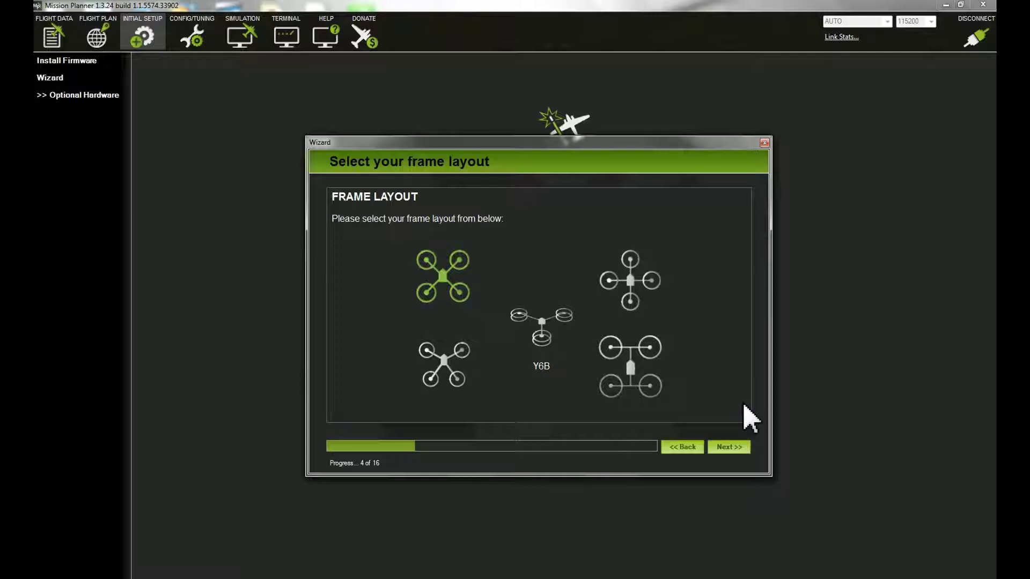
Step: Keep the X frame layout and advance to step 5, accelerometer calibration
left_click(733, 451)
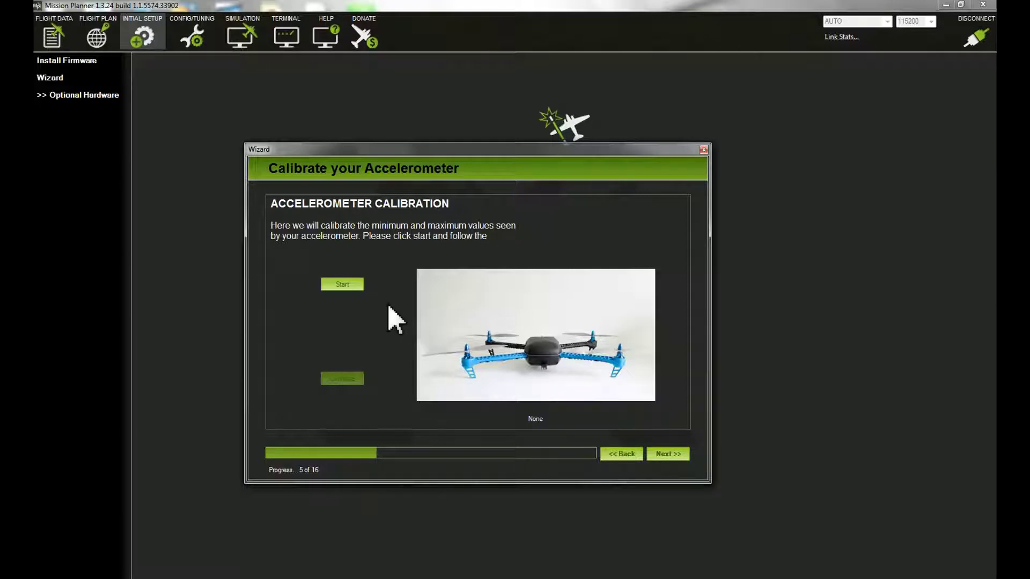
Step: Start accelerometer calibration and confirm the level and right-side poses
left_click(343, 285)
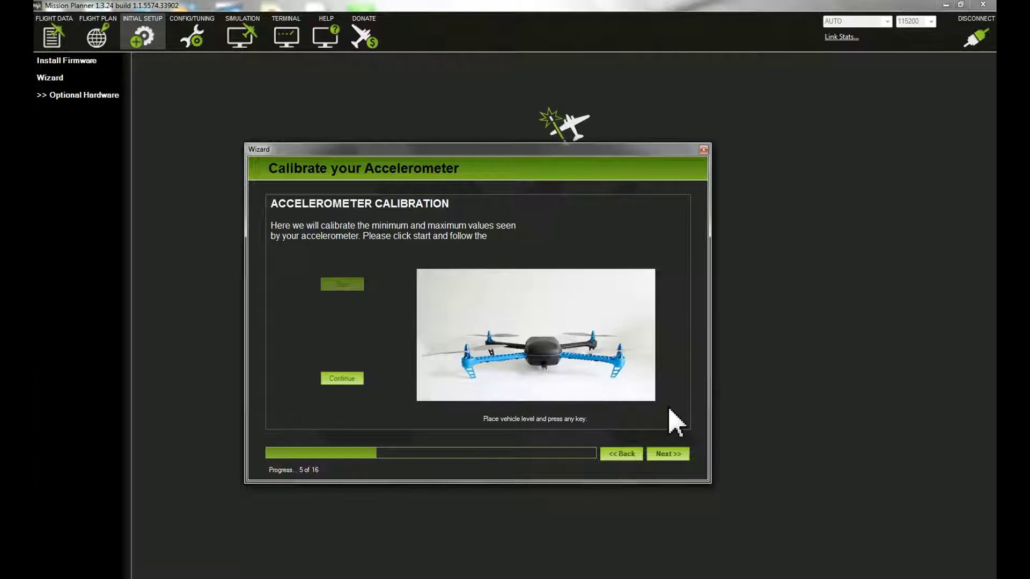
key("Return")
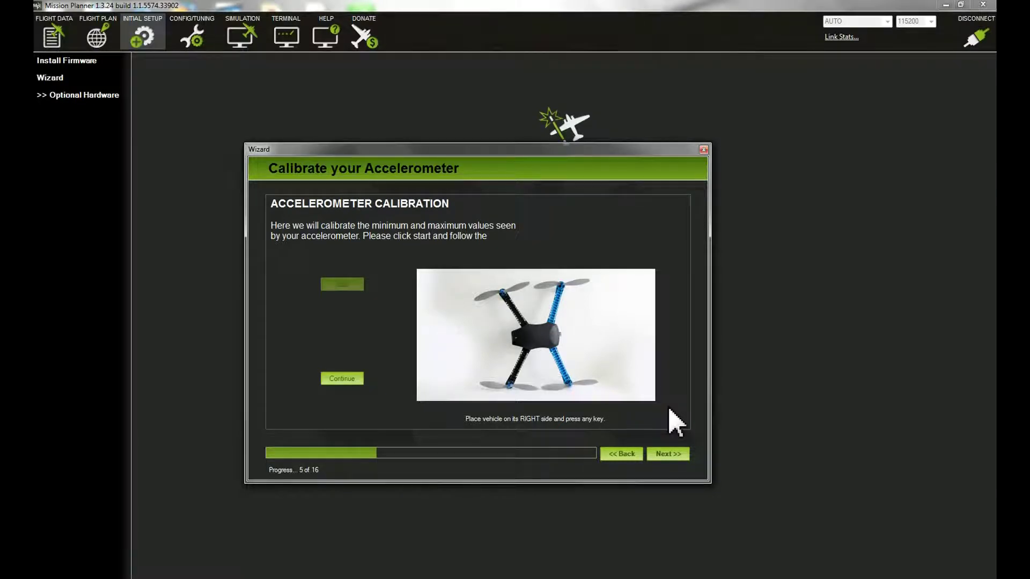
key("Return")
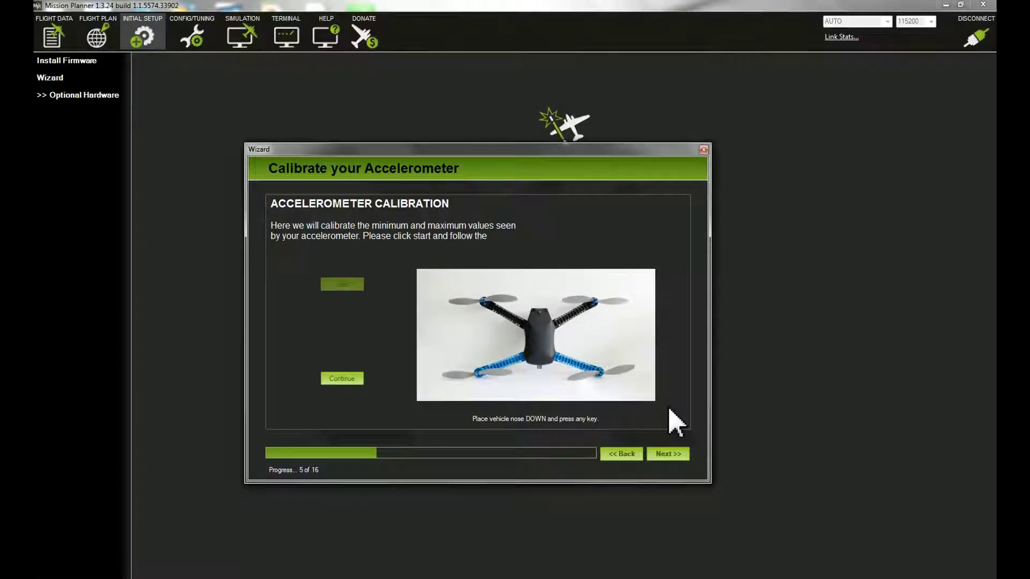
Step: Confirm the nose-down, nose-up and on-its-back poses to complete accelerometer calibration, then advance to compass
key("Return")
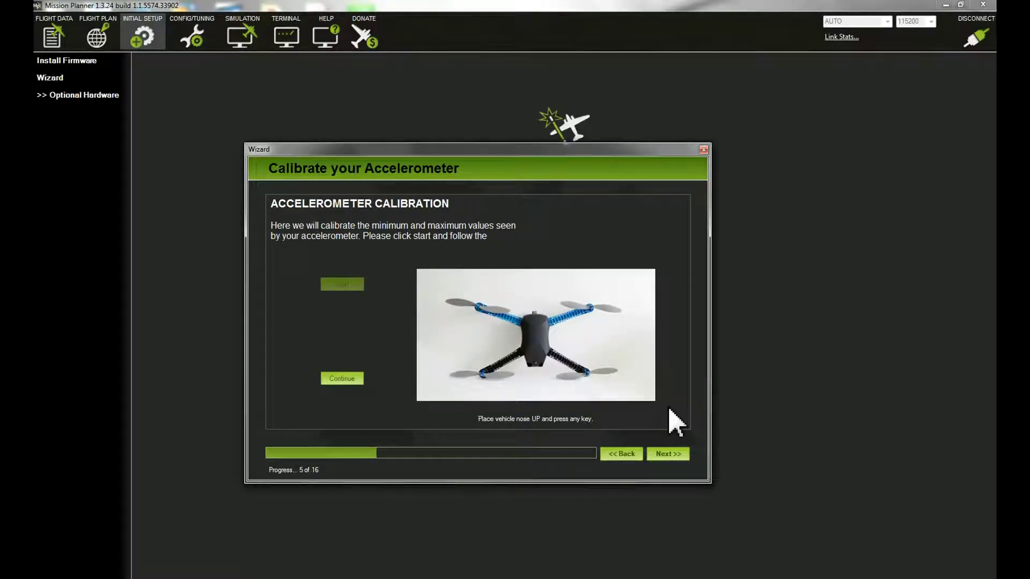
key("Return")
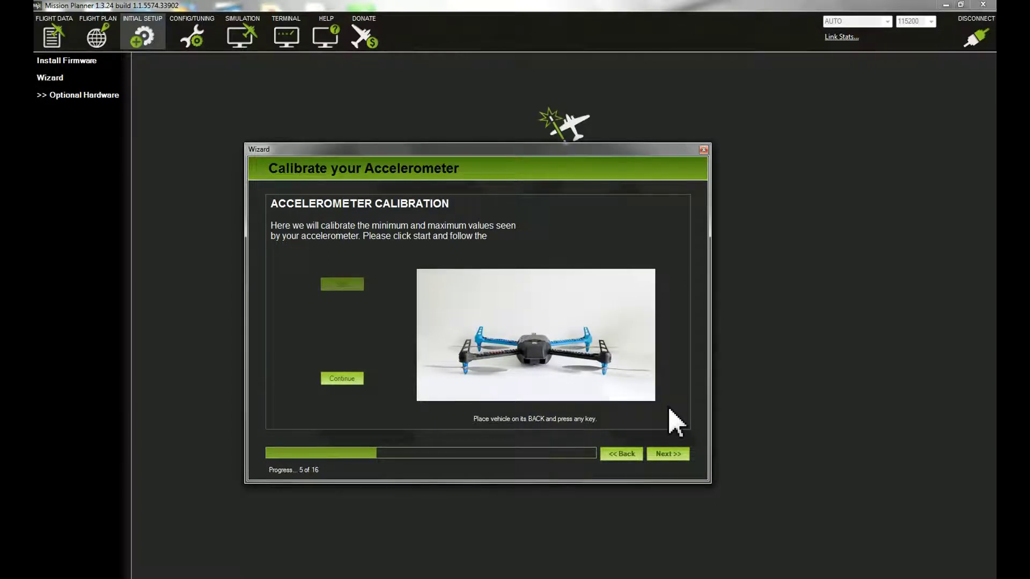
key("Return")
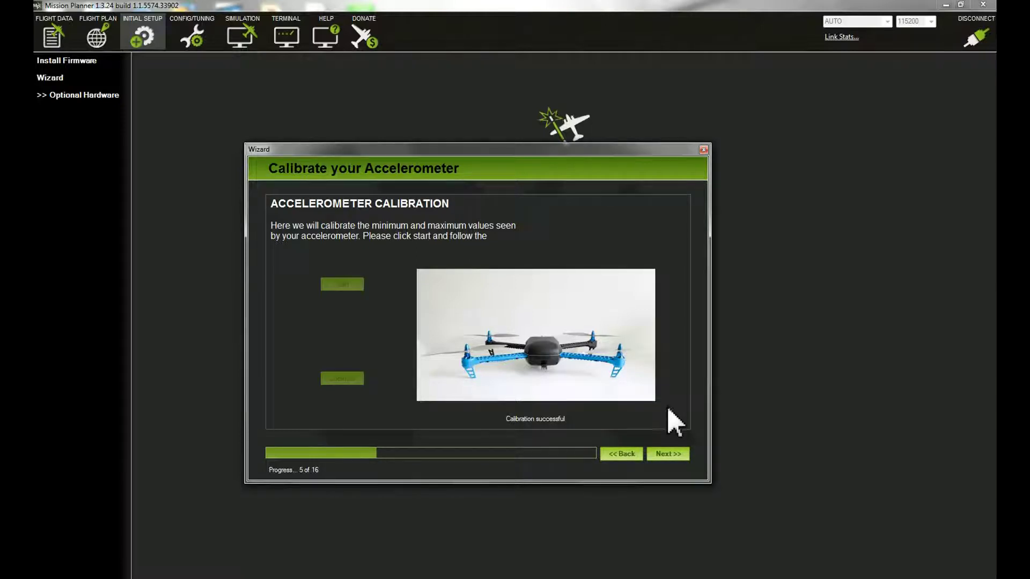
left_click(668, 455)
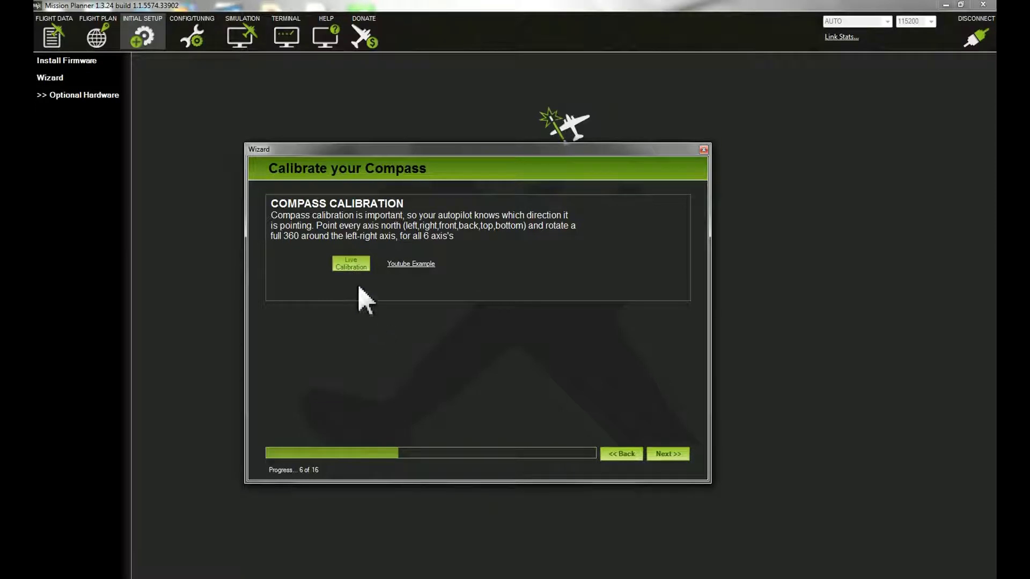
Step: Launch Live Calibration and acknowledge the rotate-all-axes instructions to begin compass sampling
left_click(352, 265)
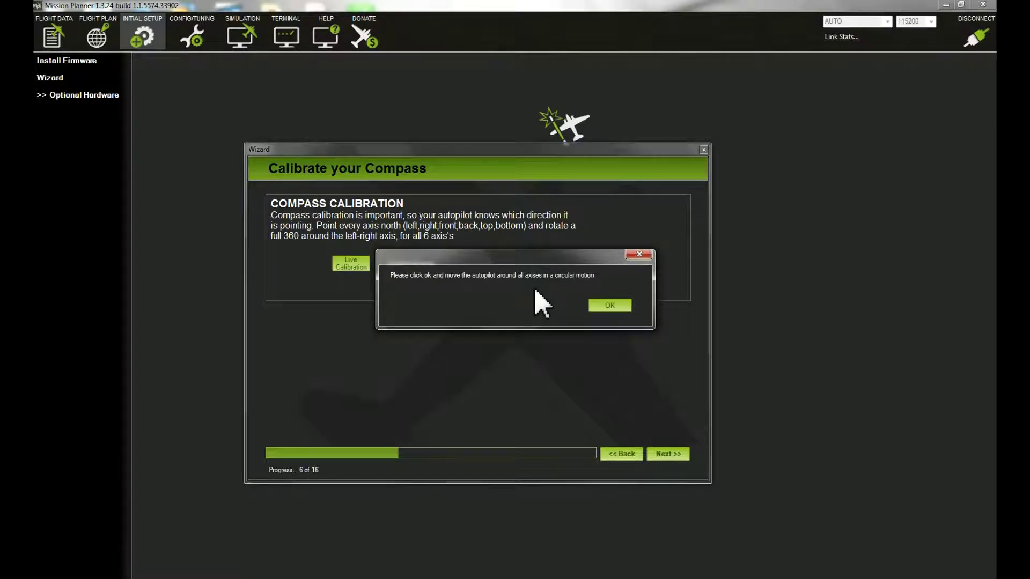
left_click(609, 310)
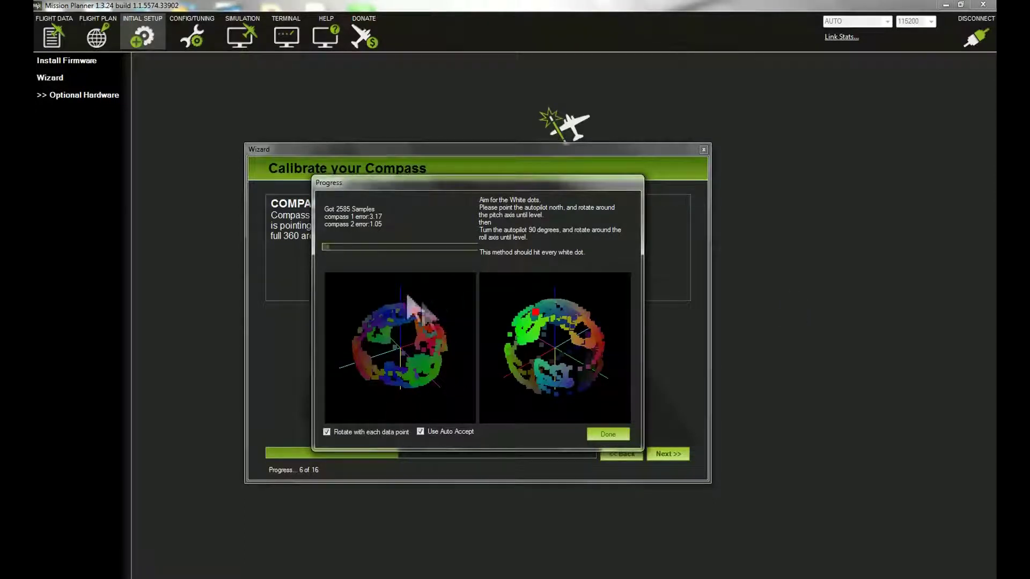
Step: Enable Use Auto Accept for the compass calibration samples
left_click(420, 431)
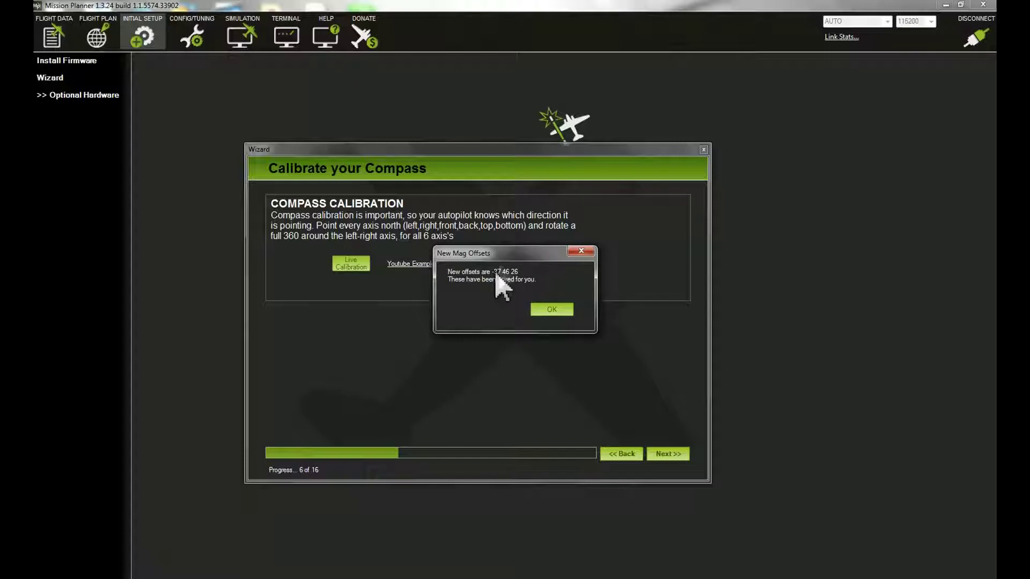
Step: Acknowledge both compasses' new mag offsets (-87 46 26 and 165 426 47) and continue to Battery Monitor
left_click(551, 311)
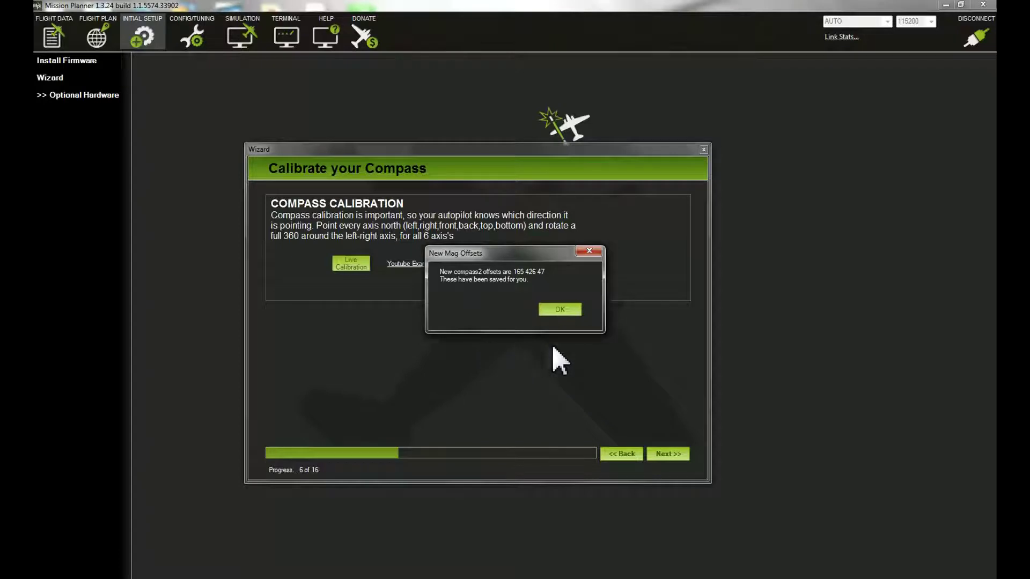
left_click(558, 314)
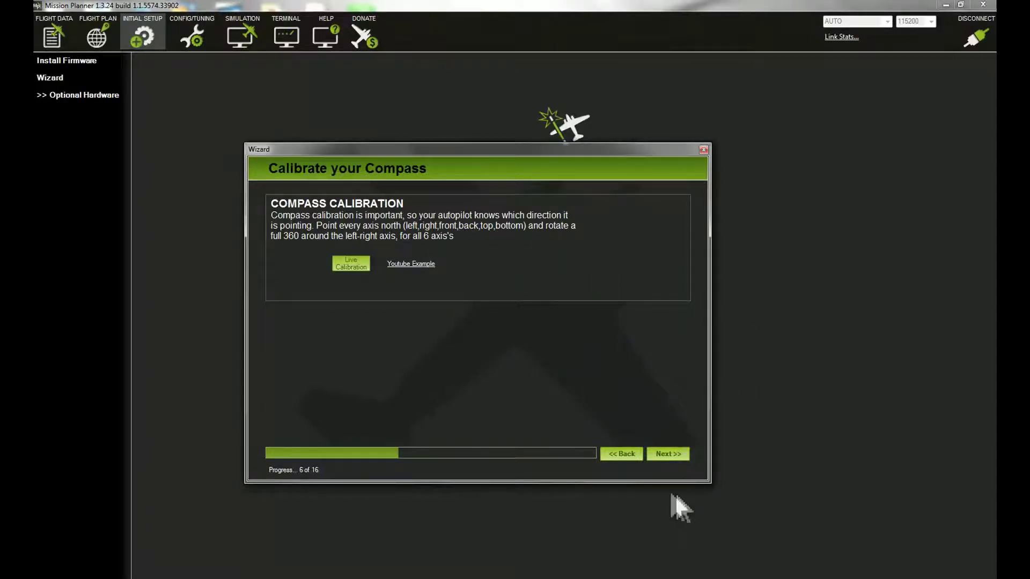
left_click(670, 457)
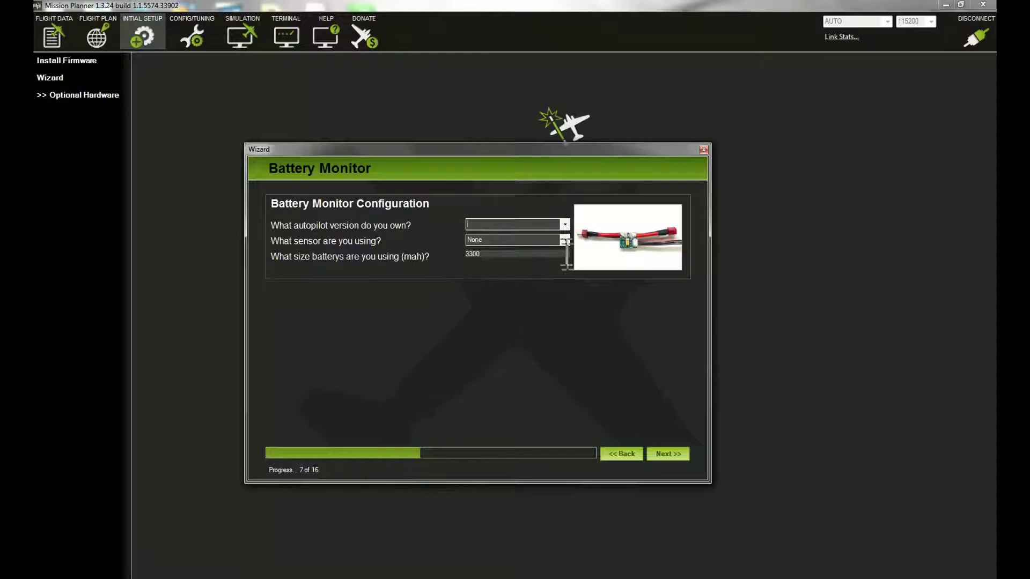
Step: Set battery monitoring to 4: PixHawk with a 3DR Power Module and 5200 mAh capacity
left_click(564, 224)
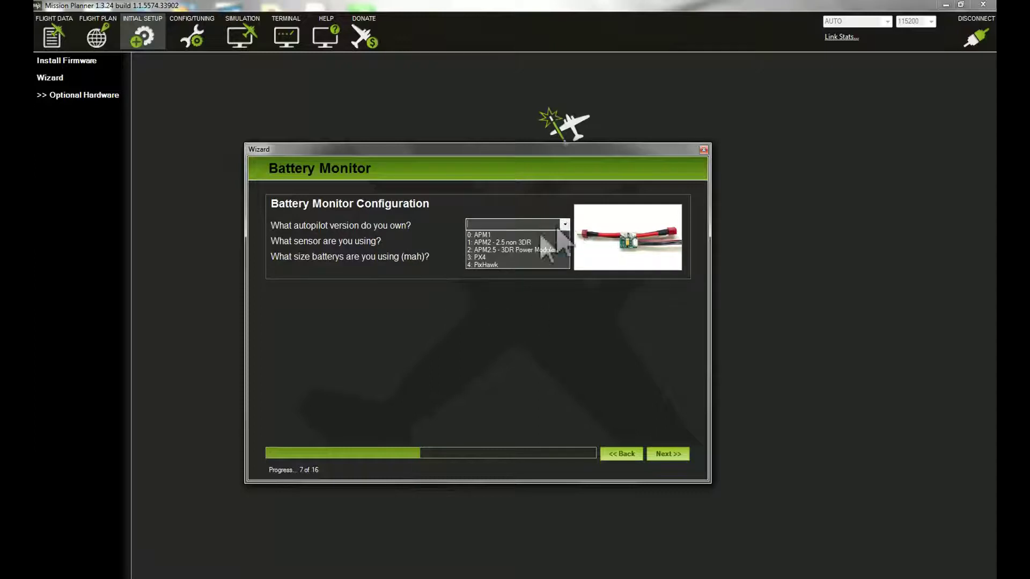
left_click(499, 265)
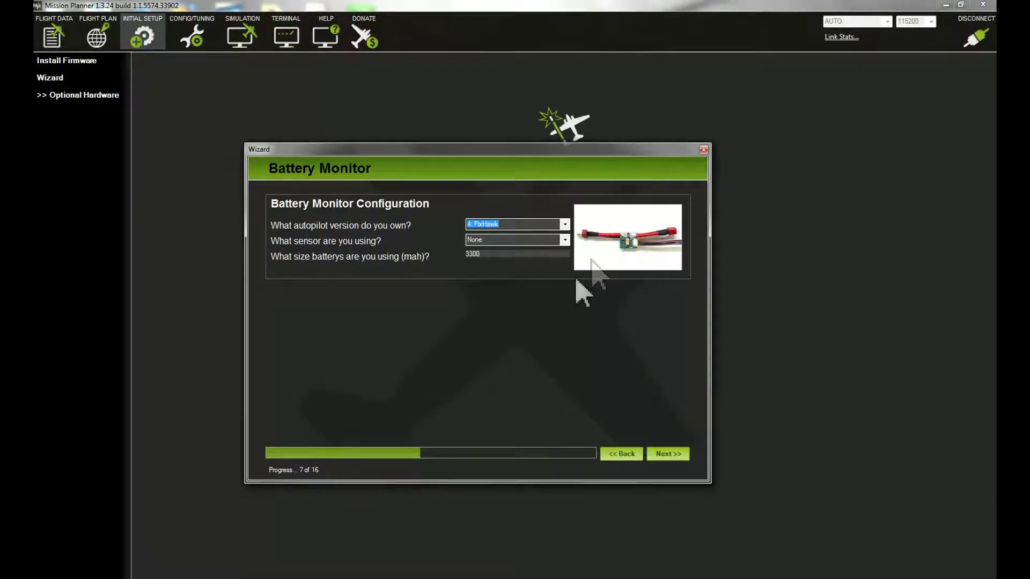
left_click(564, 240)
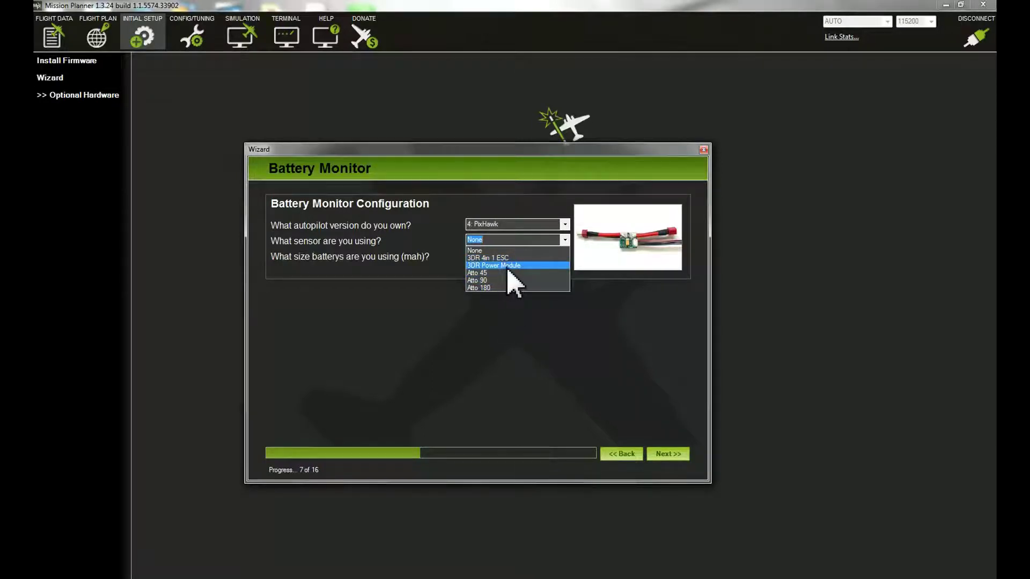
left_click(533, 268)
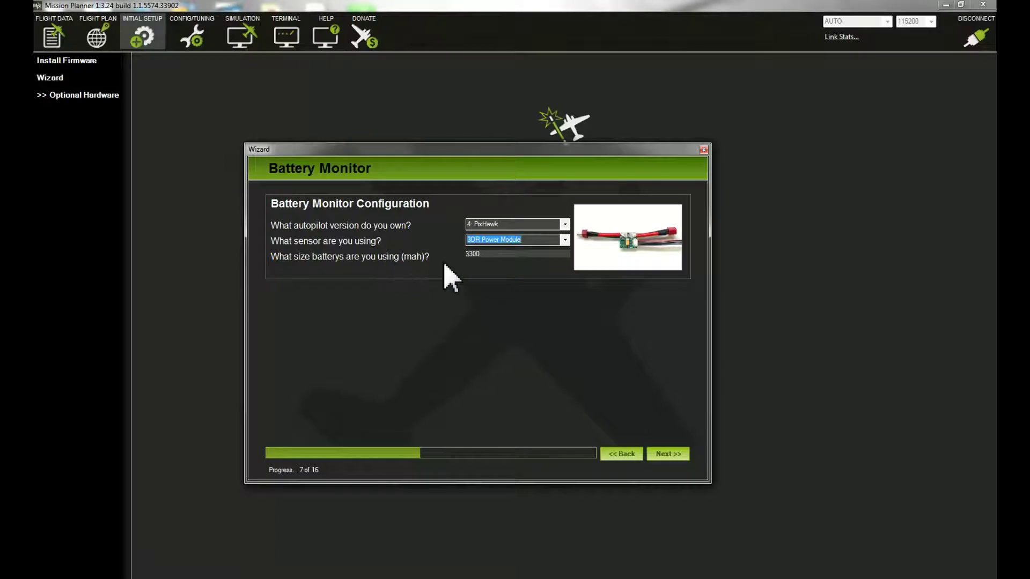
double_click(486, 256)
left_click(669, 454)
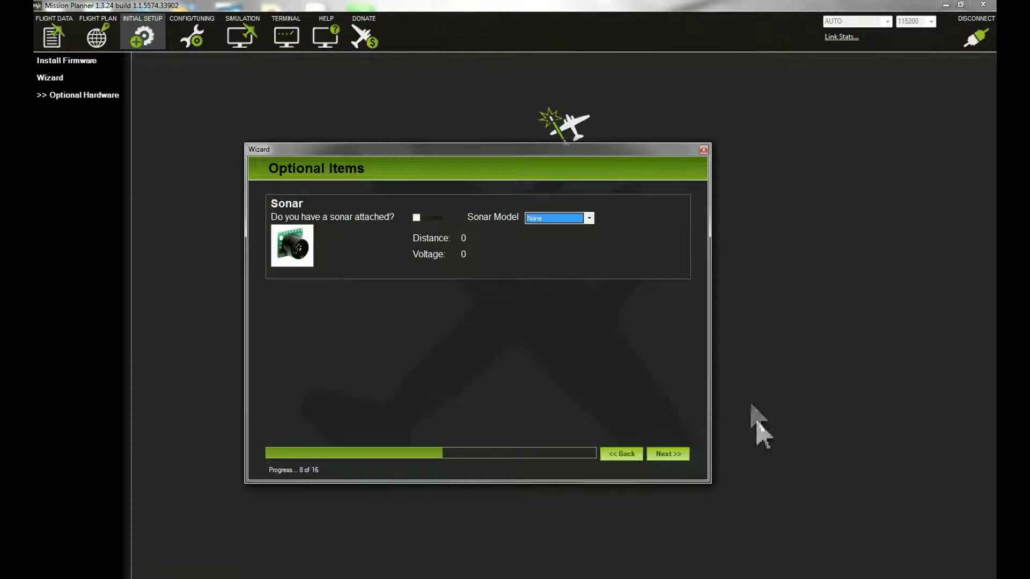
Step: Skip sonar setup and confirm the receiver is connected and bound for radio calibration
left_click(669, 457)
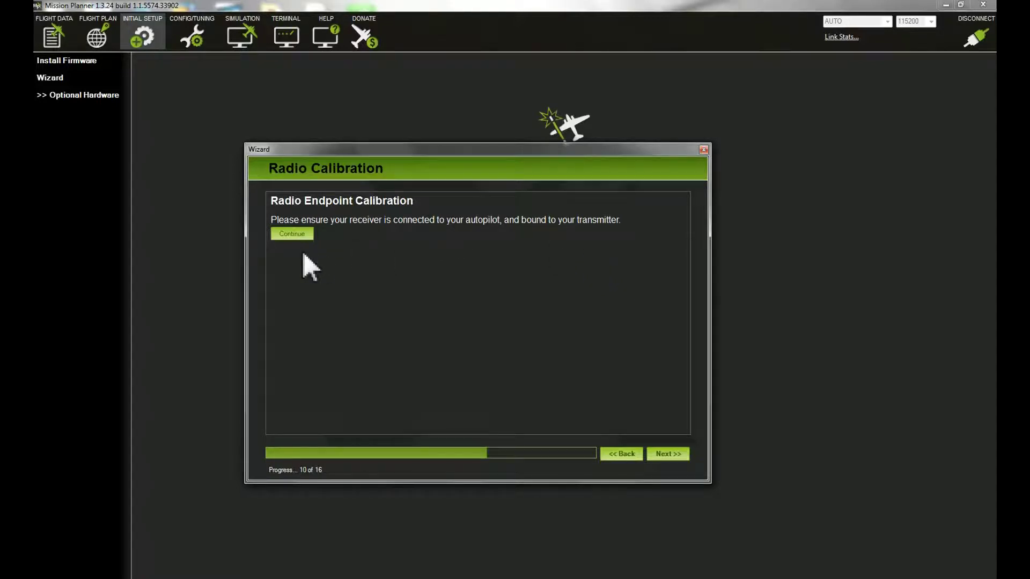
left_click(296, 236)
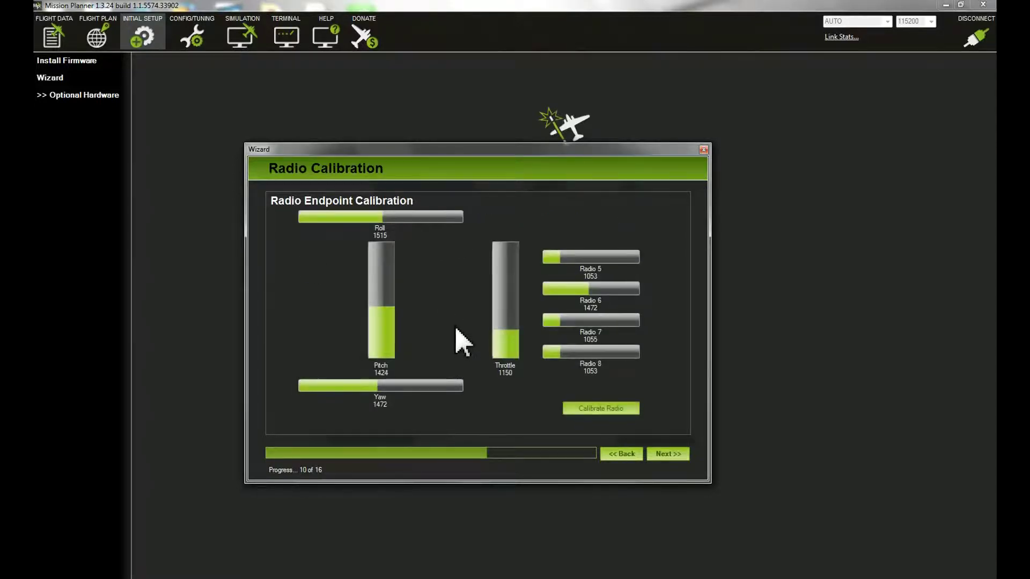
Step: Run radio calibration past the safety warning, capturing every stick and switch extreme
left_click(603, 413)
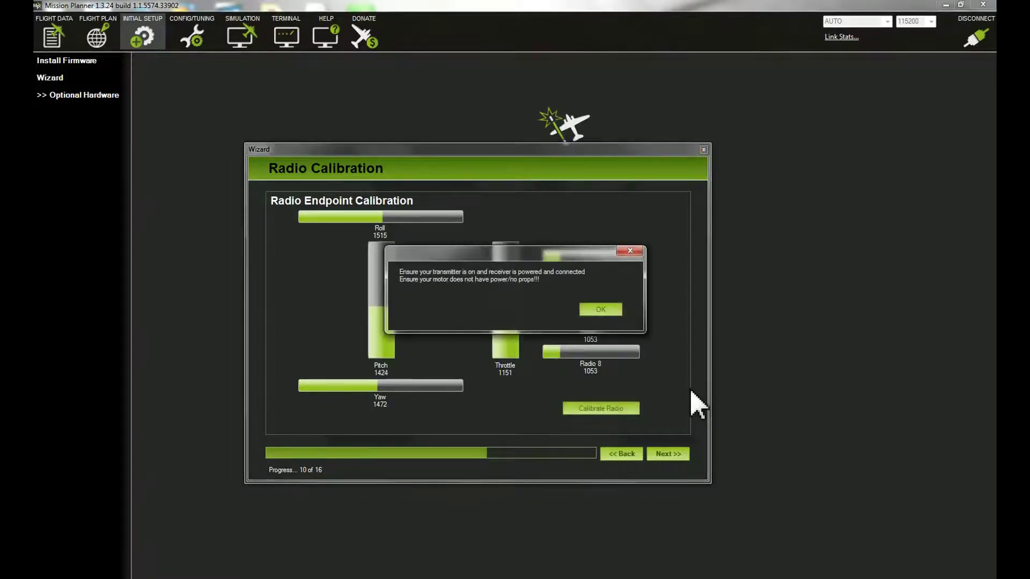
left_click(612, 315)
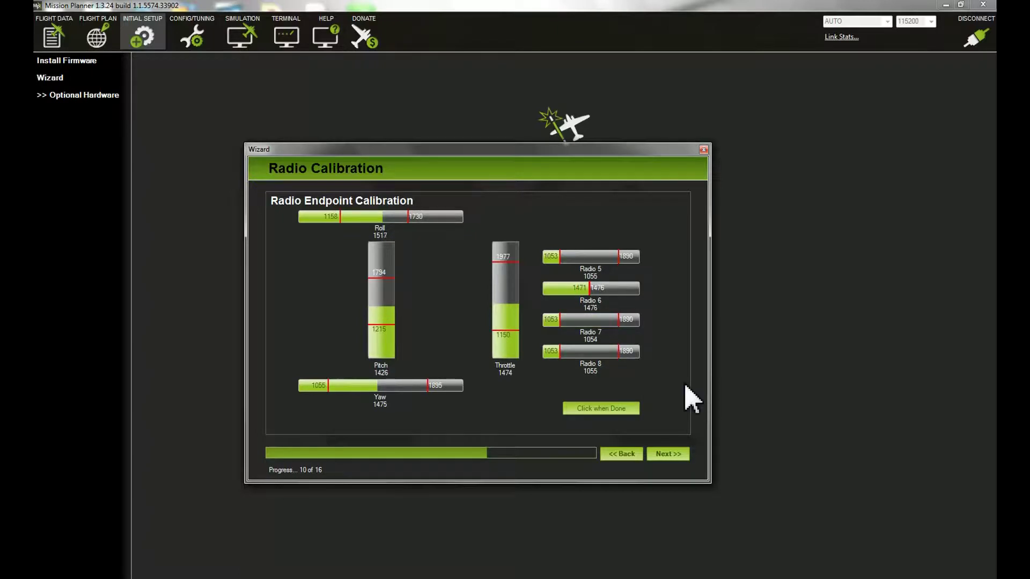
left_click(603, 410)
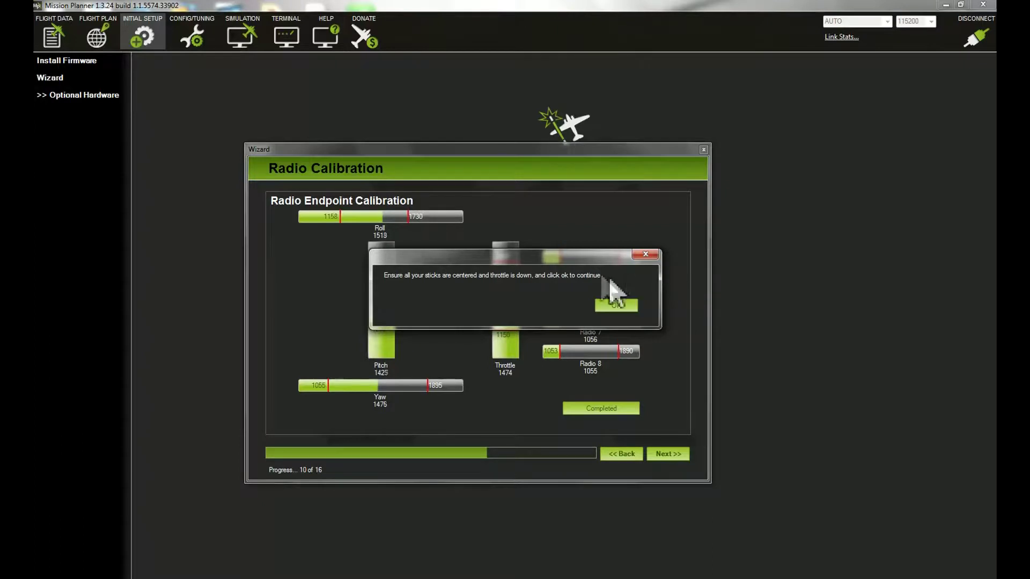
Step: Confirm sticks centred and accept the detected channel ranges (CH1 1158–1730, CH3 1150–1977)
left_click(624, 308)
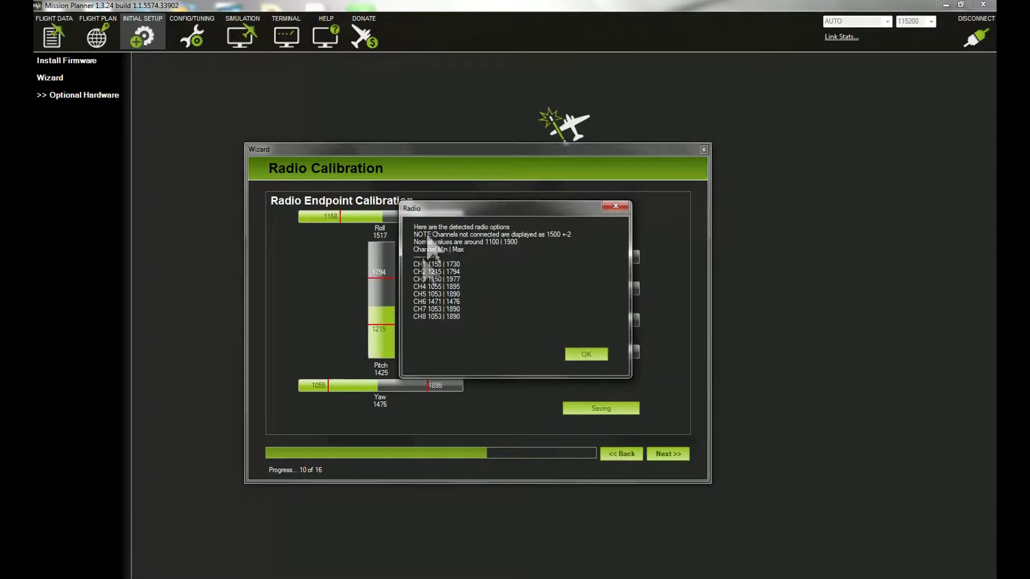
left_click(573, 356)
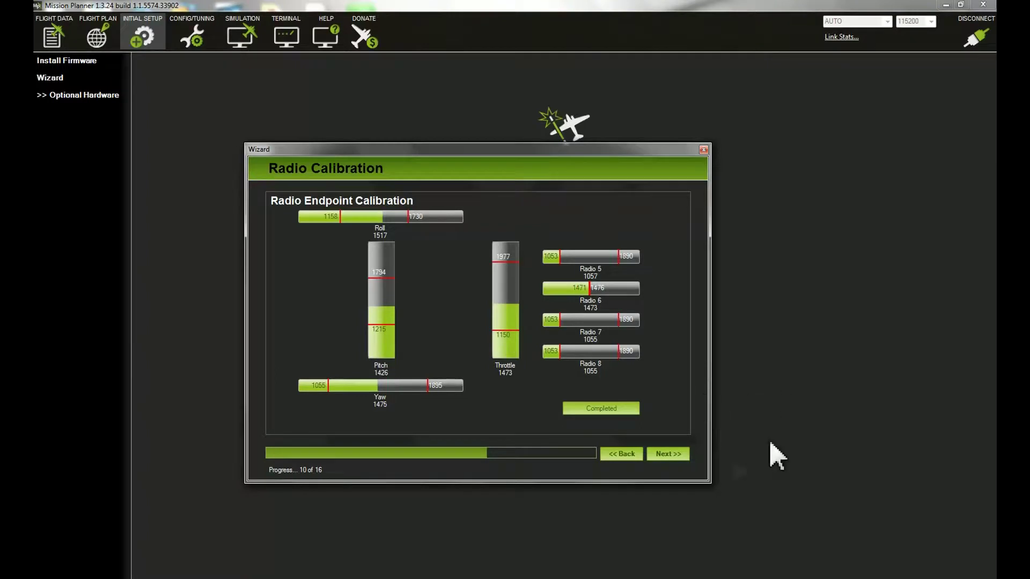
Step: Save all six flight modes as Stabilize on the Flight Modes wizard page
left_click(670, 456)
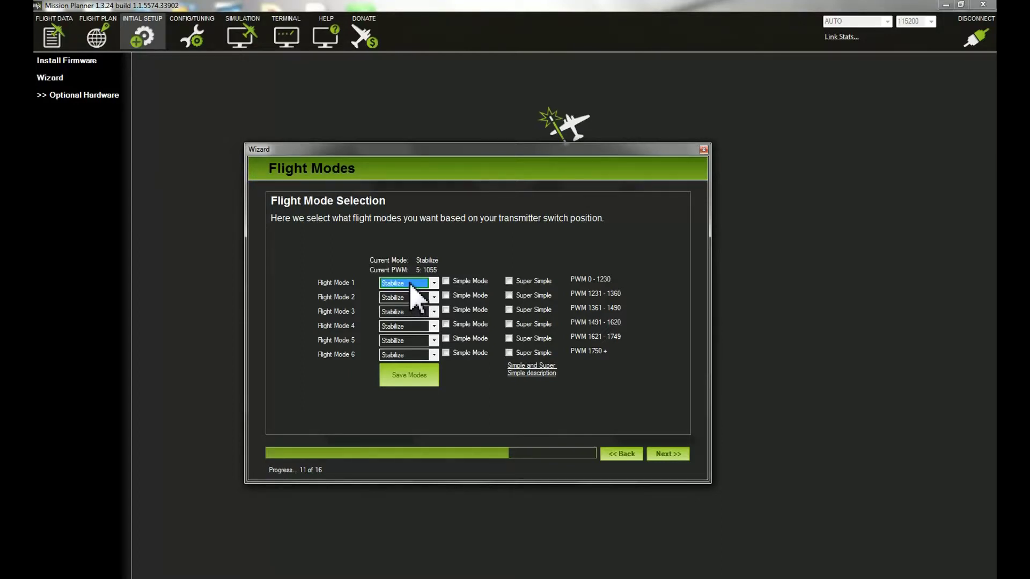
left_click(414, 380)
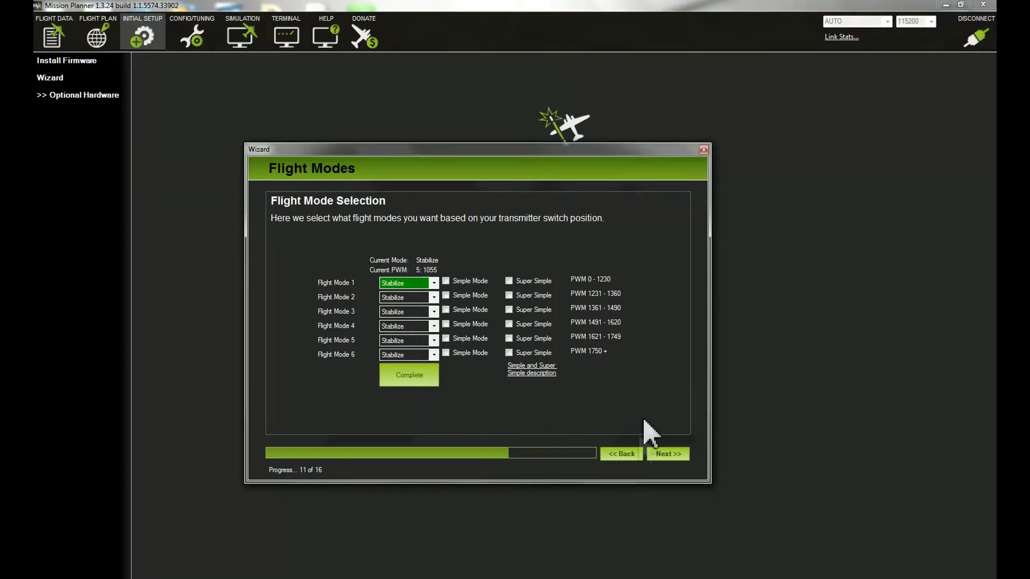
left_click(668, 454)
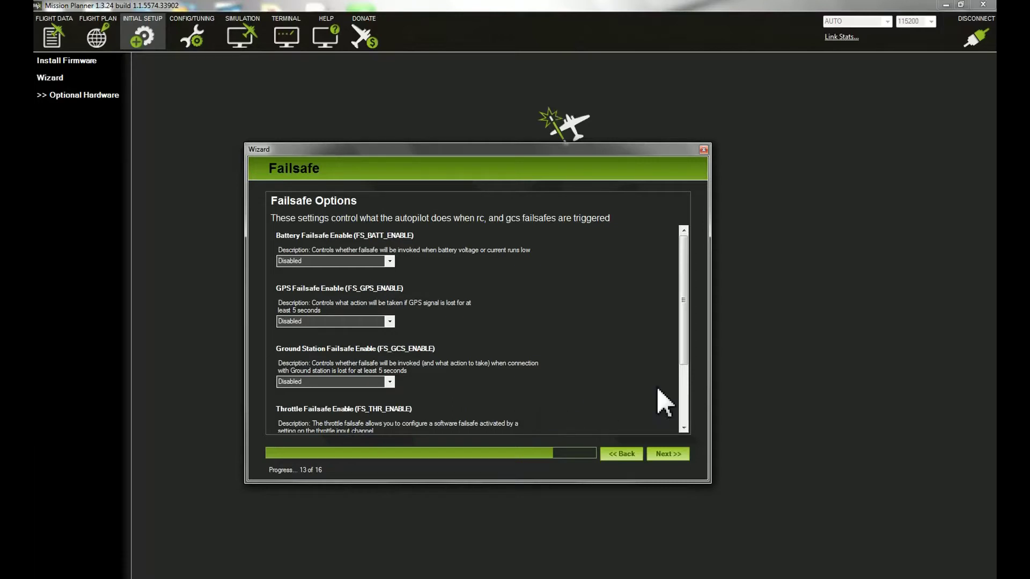
Step: Skip the Failsafe and GeoFence pages, leaving failsafe defaults and the fence disabled
left_click(669, 455)
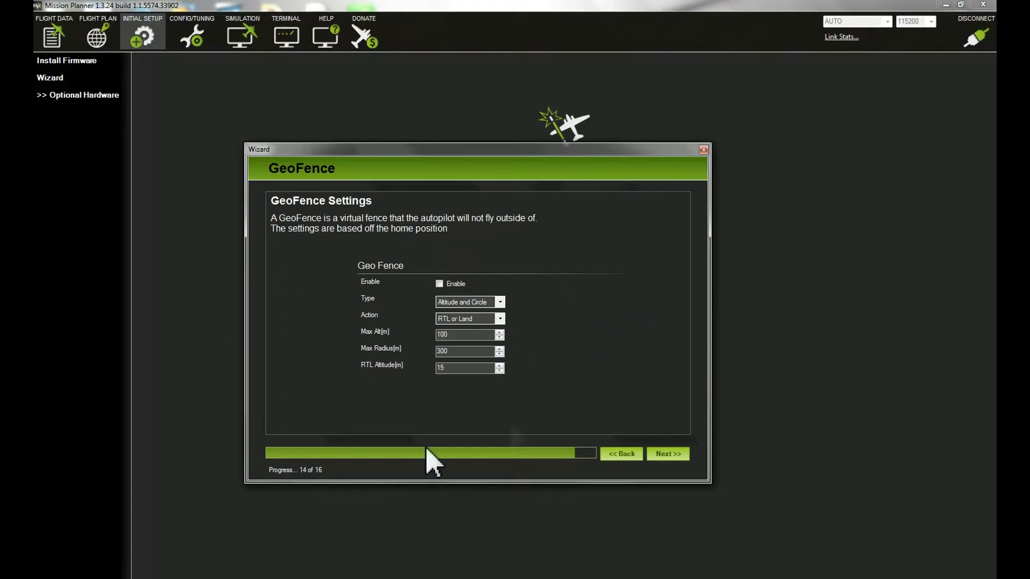
left_click(675, 455)
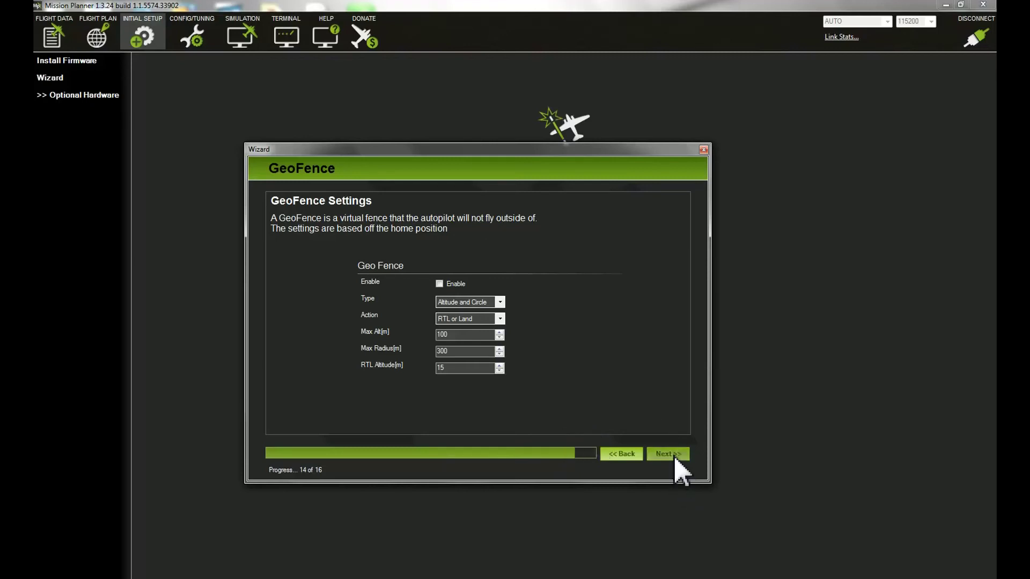